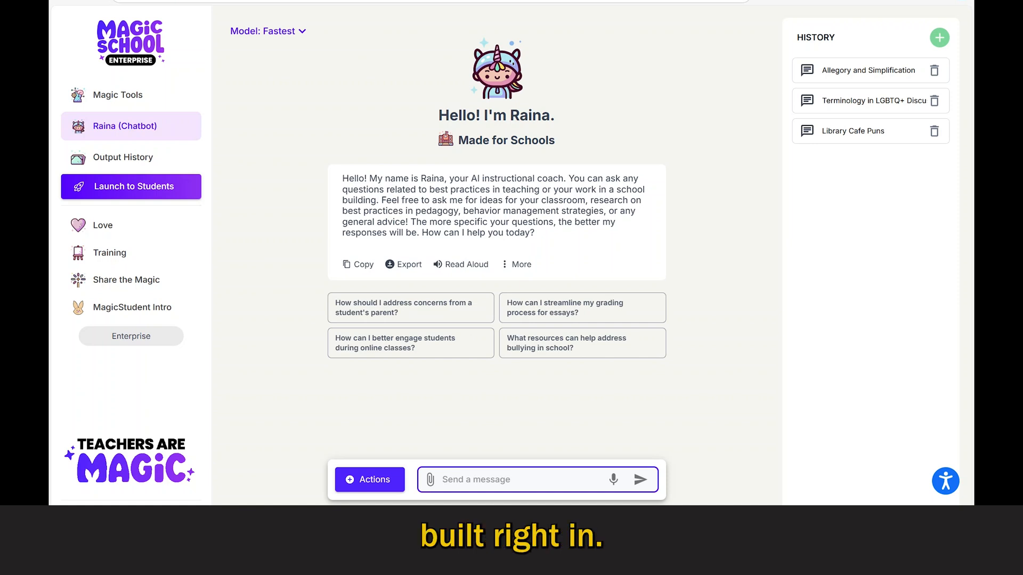
- Ask the Raina chatbot to "explain photosynthesis" and return to its message box
{"action": "type", "text": "exp"}
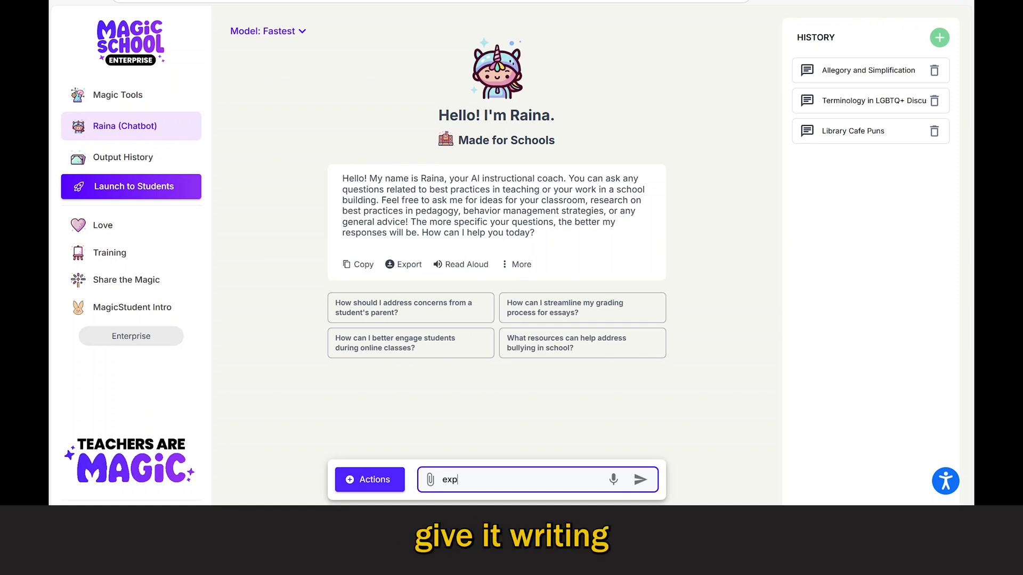
{"action": "type", "text": "lain phot"}
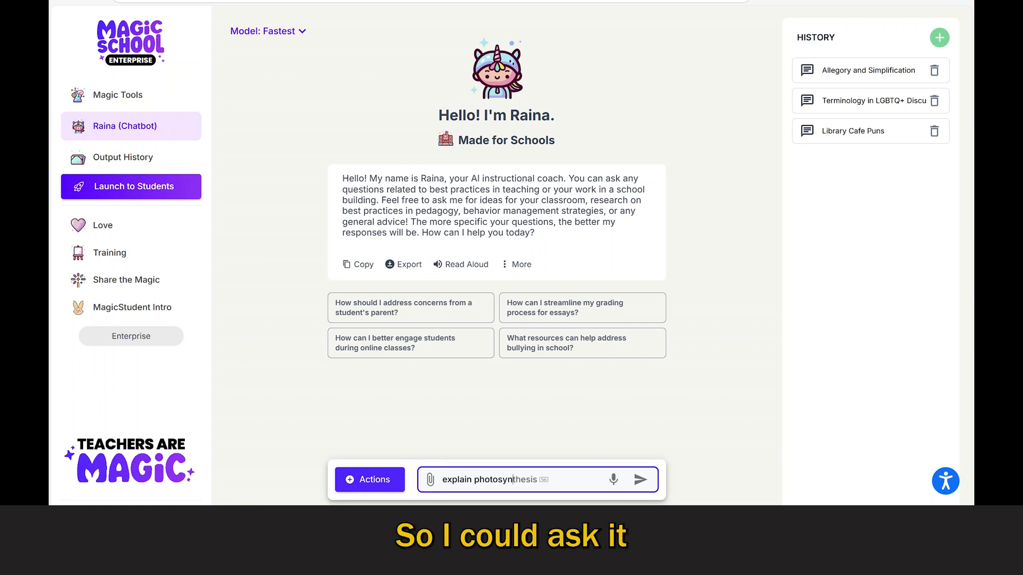
{"action": "type", "text": "osy"}
{"action": "key", "text": "Tab"}
{"action": "key", "text": "Return"}
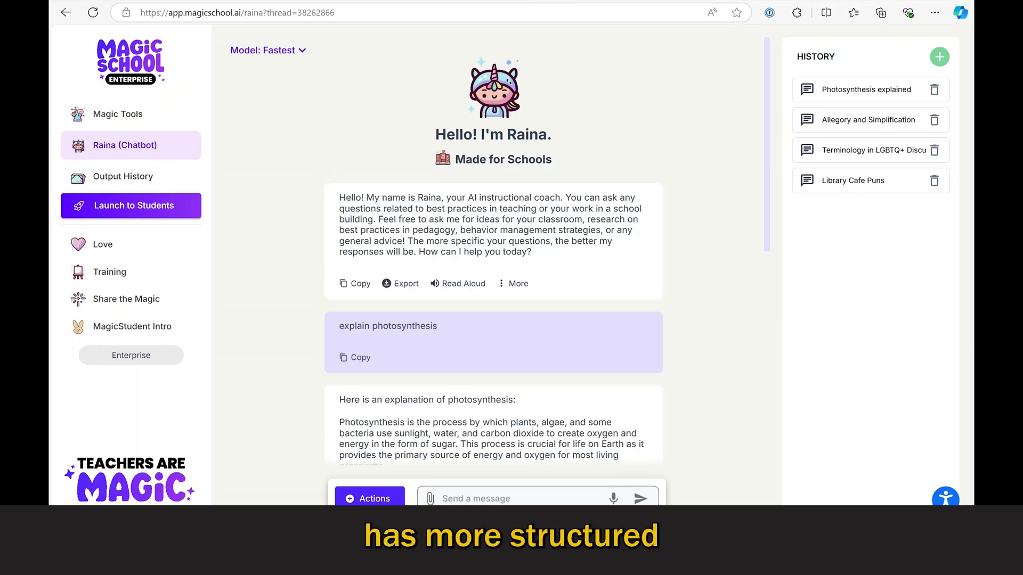
{"action": "left_click", "coordinate": [522, 499]}
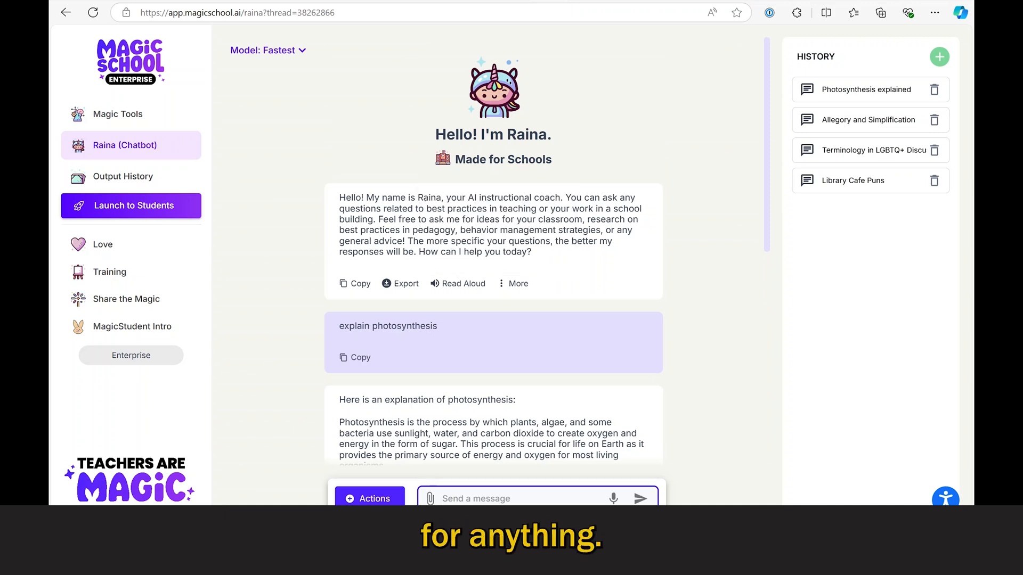
- Open Magic Tools and browse the full range of available teacher tools
{"action": "left_click", "coordinate": [118, 114]}
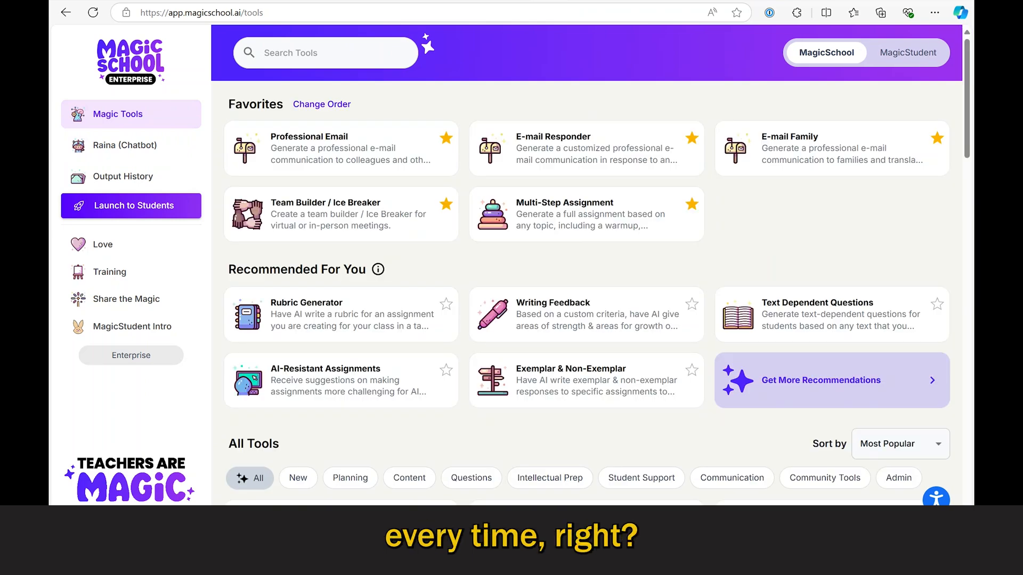
{"action": "scroll", "coordinate": [586, 320], "scroll_direction": "down", "scroll_amount": 8}
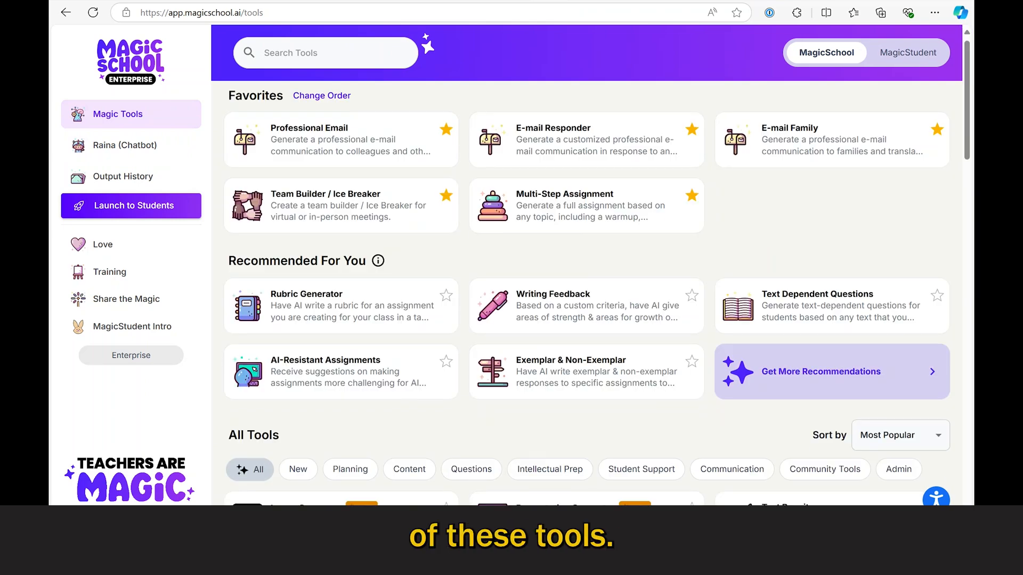
{"action": "scroll", "coordinate": [586, 293], "scroll_direction": "down", "scroll_amount": 15}
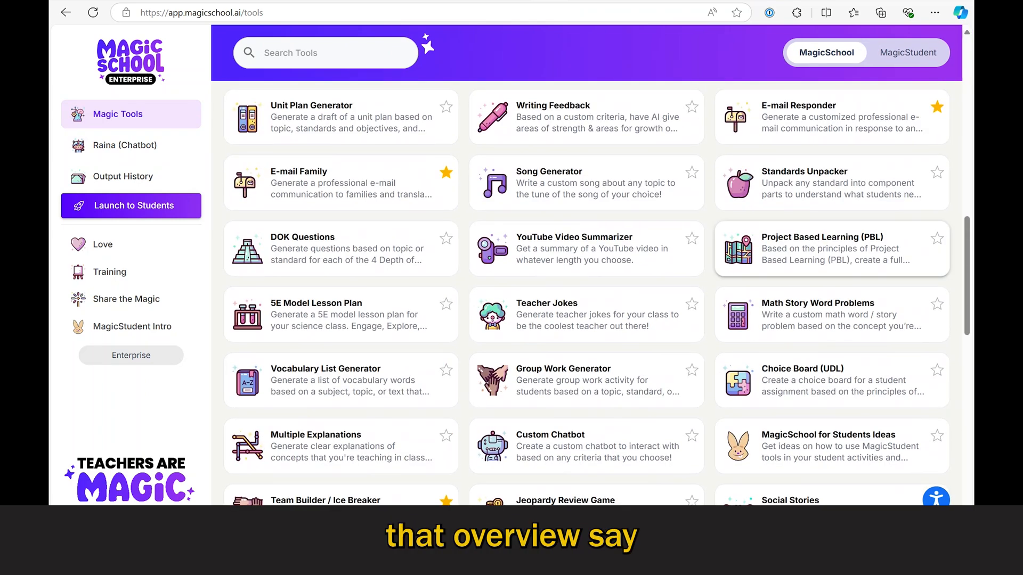
{"action": "scroll", "coordinate": [585, 293], "scroll_direction": "down", "scroll_amount": 11}
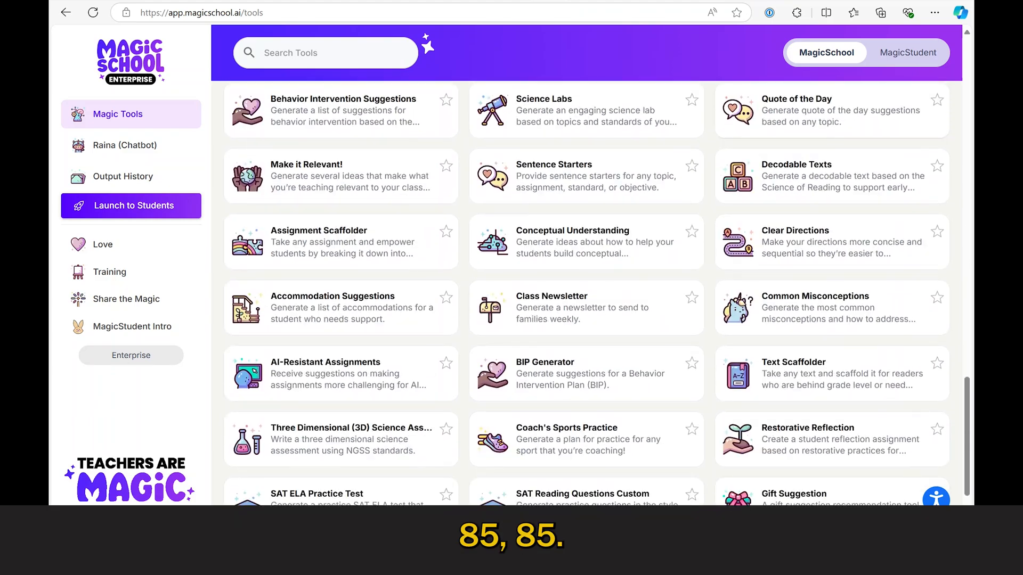
{"action": "scroll", "coordinate": [586, 292], "scroll_direction": "up", "scroll_amount": 20}
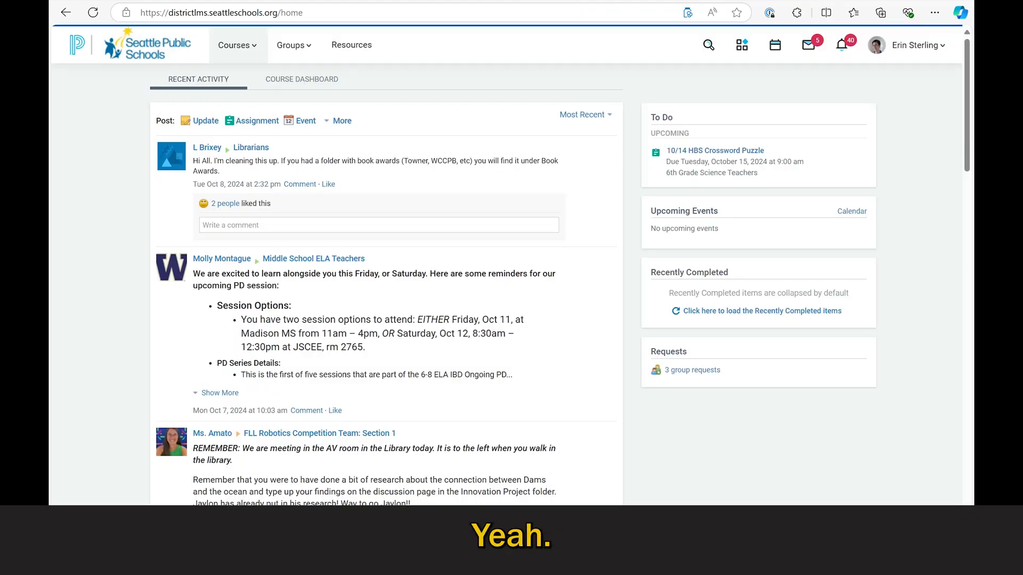
- Open the Eckstein Tech and Library Resources for Staff course and look through its materials
{"action": "left_click", "coordinate": [238, 45]}
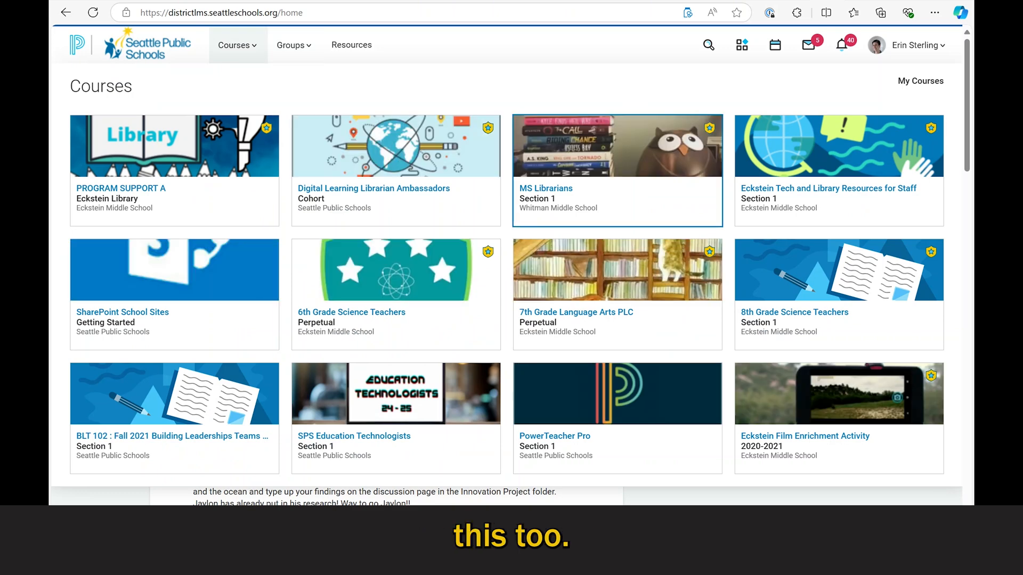
{"action": "left_click", "coordinate": [828, 189]}
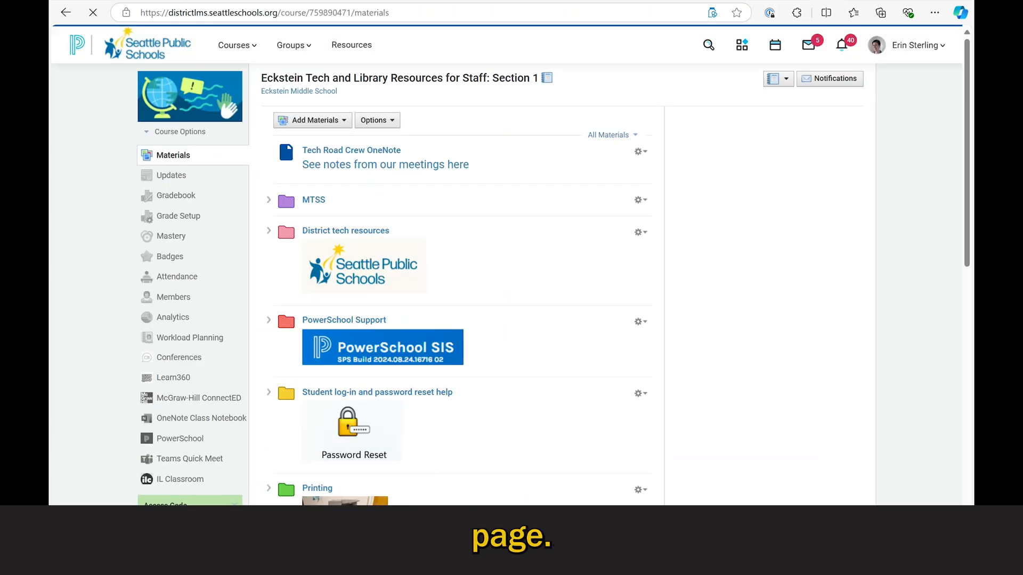
{"action": "scroll", "coordinate": [285, 305], "scroll_direction": "down", "scroll_amount": 1}
{"action": "scroll", "coordinate": [346, 144], "scroll_direction": "down", "scroll_amount": 1}
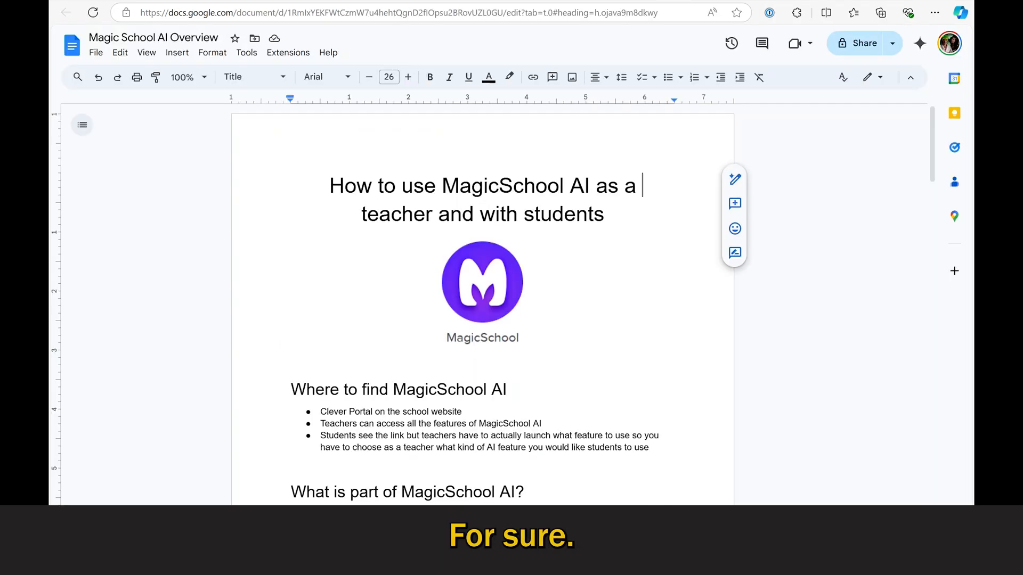
- Read the Magic School AI Overview document through to its Social Emotional Learning and Fun section
{"action": "scroll", "coordinate": [482, 304], "scroll_direction": "down", "scroll_amount": 20}
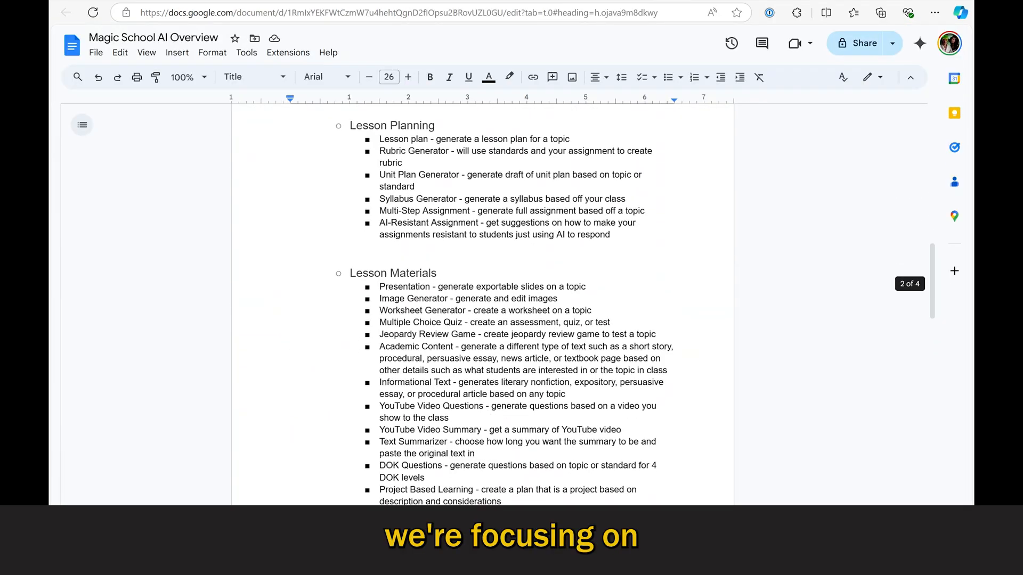
{"action": "scroll", "coordinate": [483, 304], "scroll_direction": "down", "scroll_amount": 10}
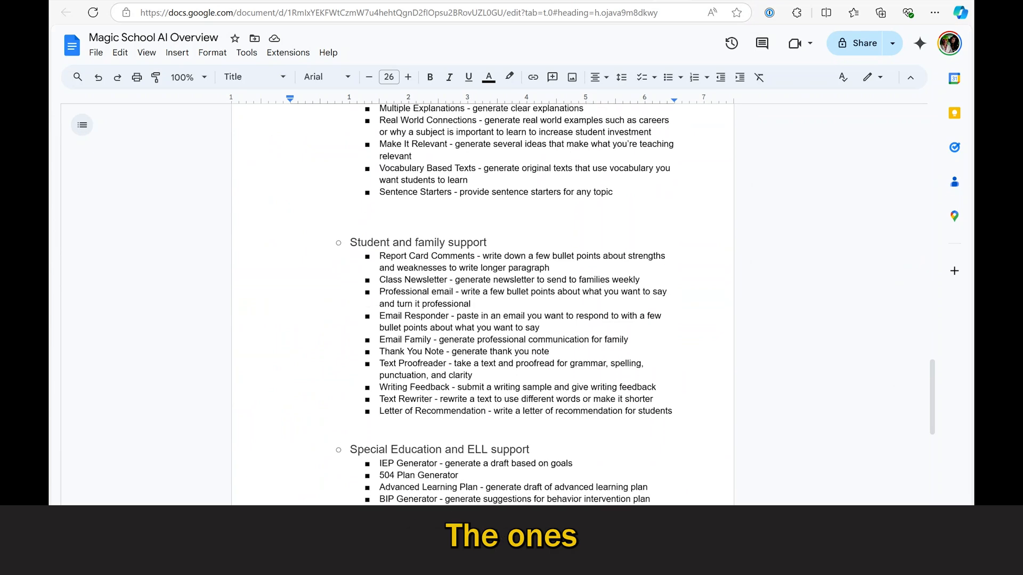
{"action": "scroll", "coordinate": [482, 304], "scroll_direction": "down", "scroll_amount": 5}
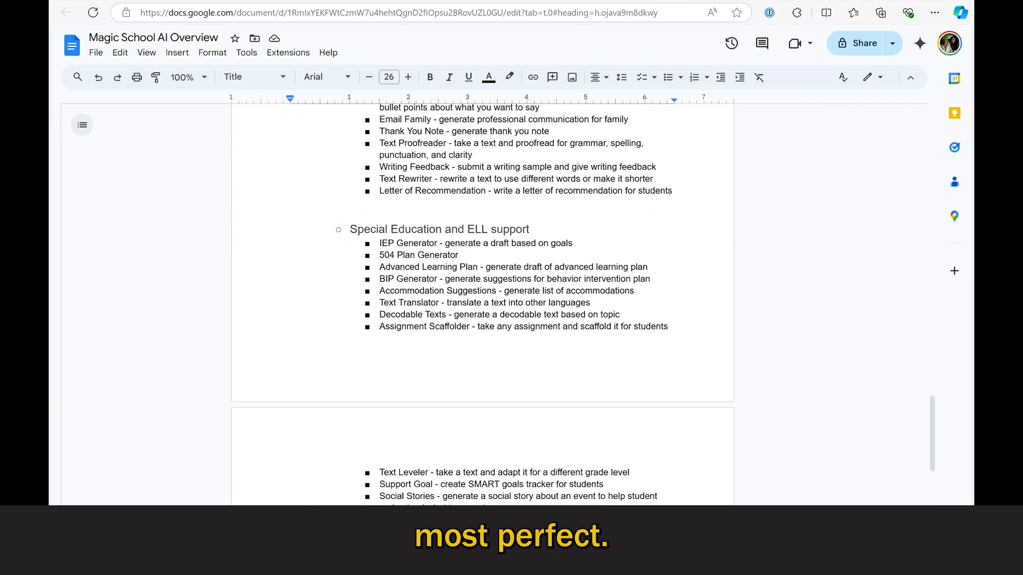
{"action": "scroll", "coordinate": [482, 304], "scroll_direction": "down", "scroll_amount": 5}
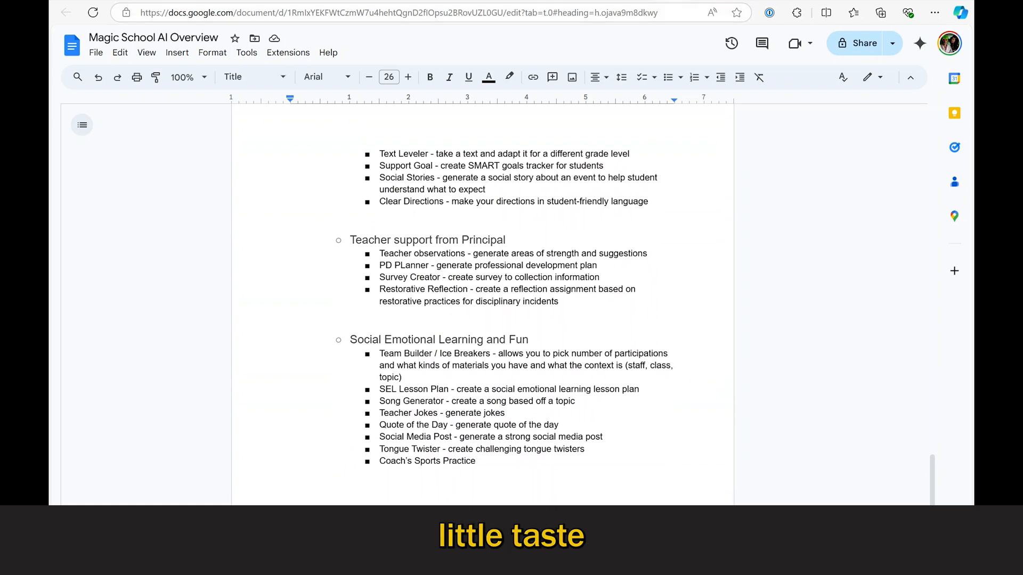
- Switch back to MagicSchool and open the Lesson Plan tool from the All Tools collection
{"action": "left_click", "coordinate": [581, 1]}
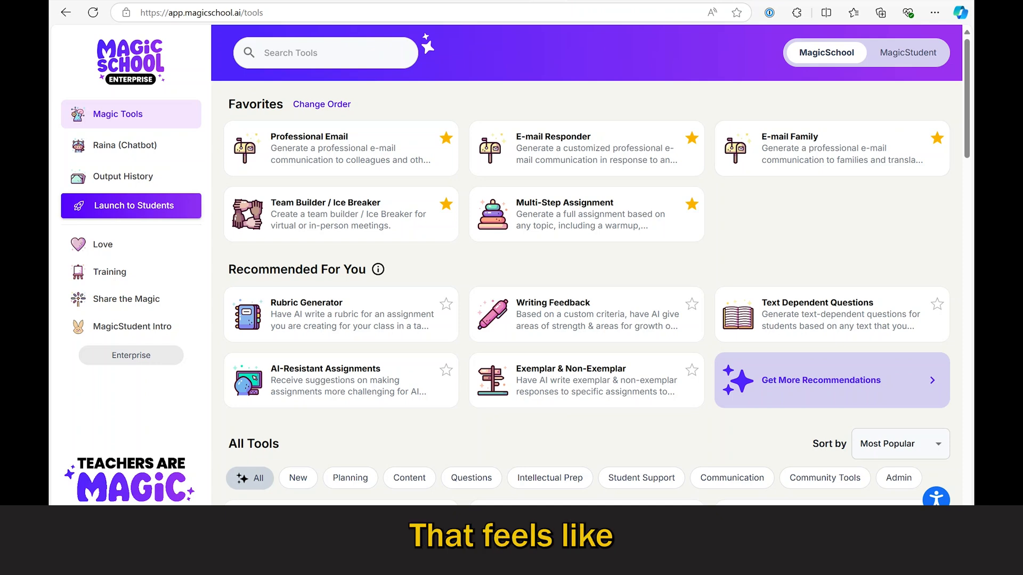
{"action": "scroll", "coordinate": [586, 320], "scroll_direction": "down", "scroll_amount": 4}
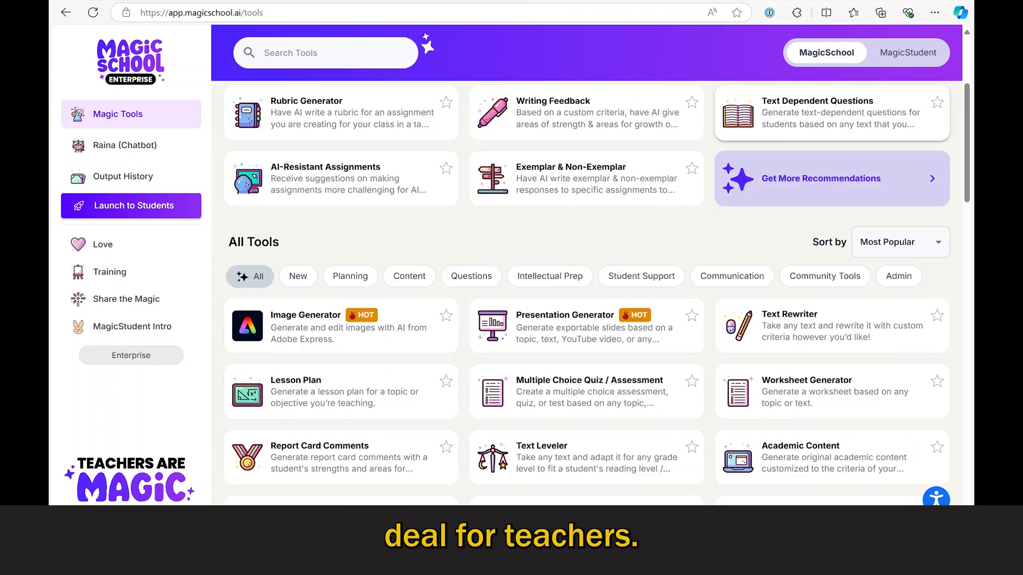
{"action": "scroll", "coordinate": [341, 187], "scroll_direction": "down", "scroll_amount": 3}
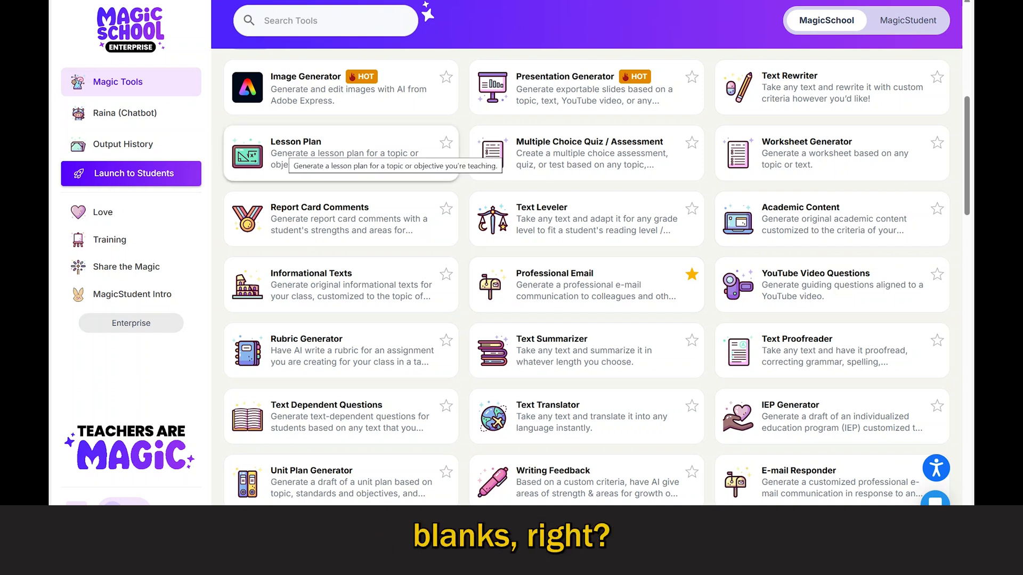
{"action": "left_click", "coordinate": [341, 153]}
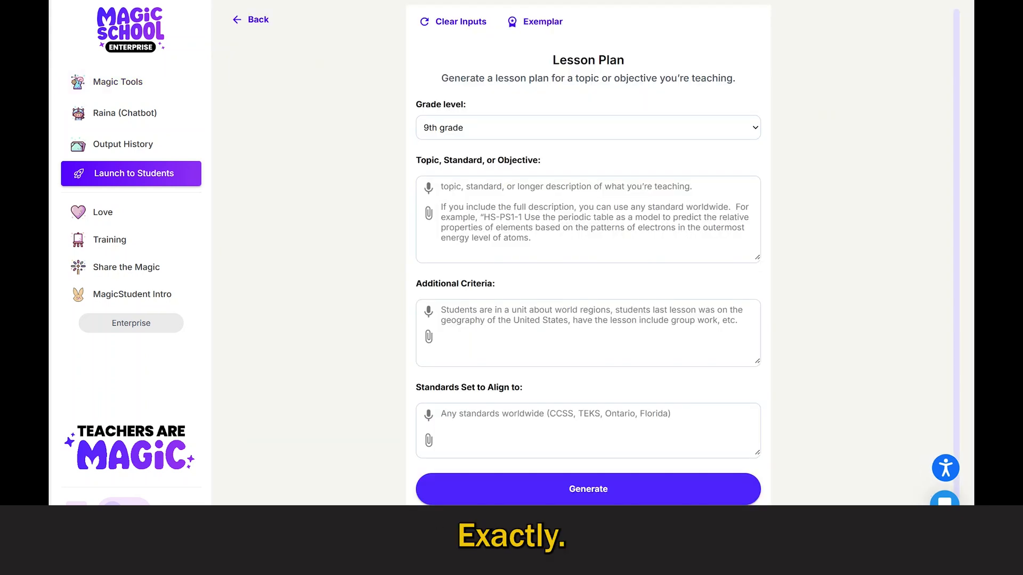
- Set the lesson plan's grade level to 6th grade and enter "ancient mesopotamia" as its topic
{"action": "left_click", "coordinate": [588, 128]}
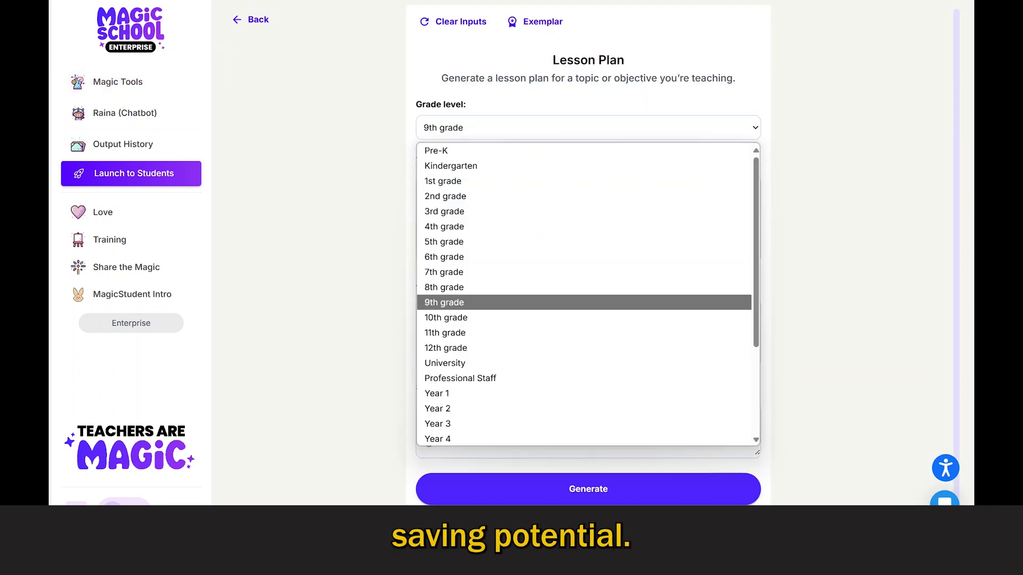
{"action": "left_click", "coordinate": [444, 257]}
{"action": "left_click", "coordinate": [588, 219]}
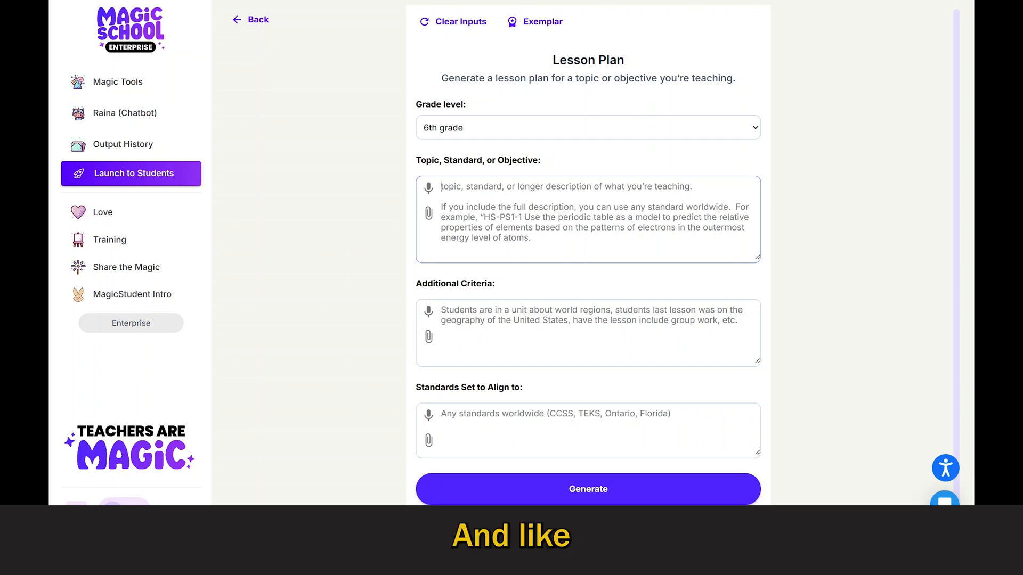
{"action": "type", "text": "ancient mesop"}
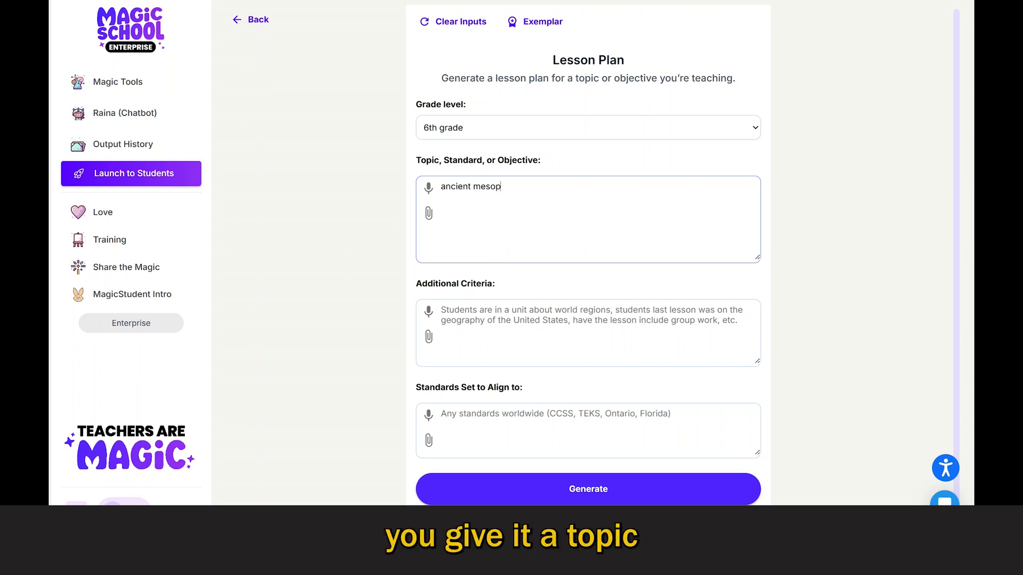
{"action": "type", "text": "otamia"}
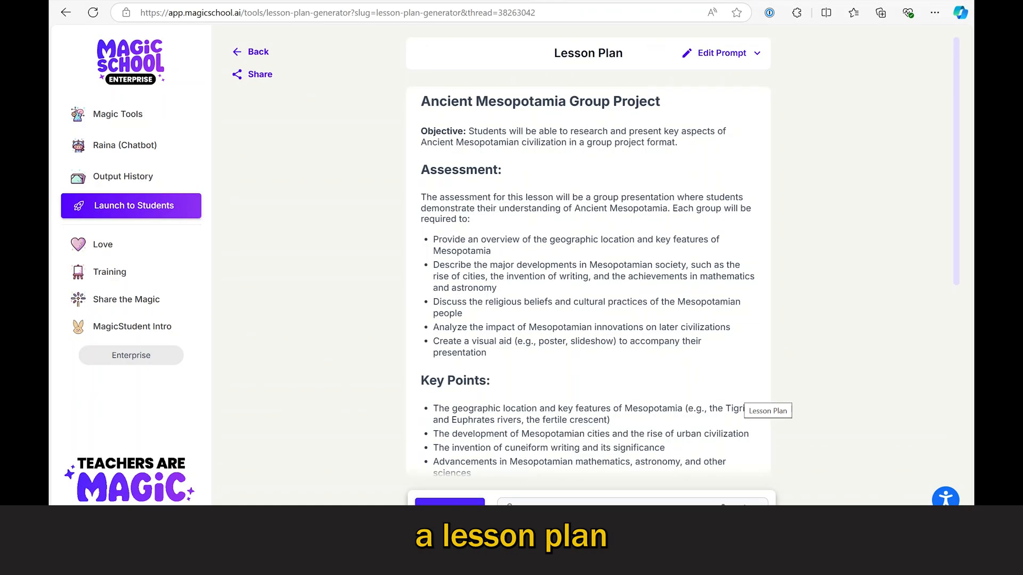
- Review the generated Ancient Mesopotamia lesson plan from the assessment through to the homework section
{"action": "scroll", "coordinate": [587, 256], "scroll_direction": "down", "scroll_amount": 13}
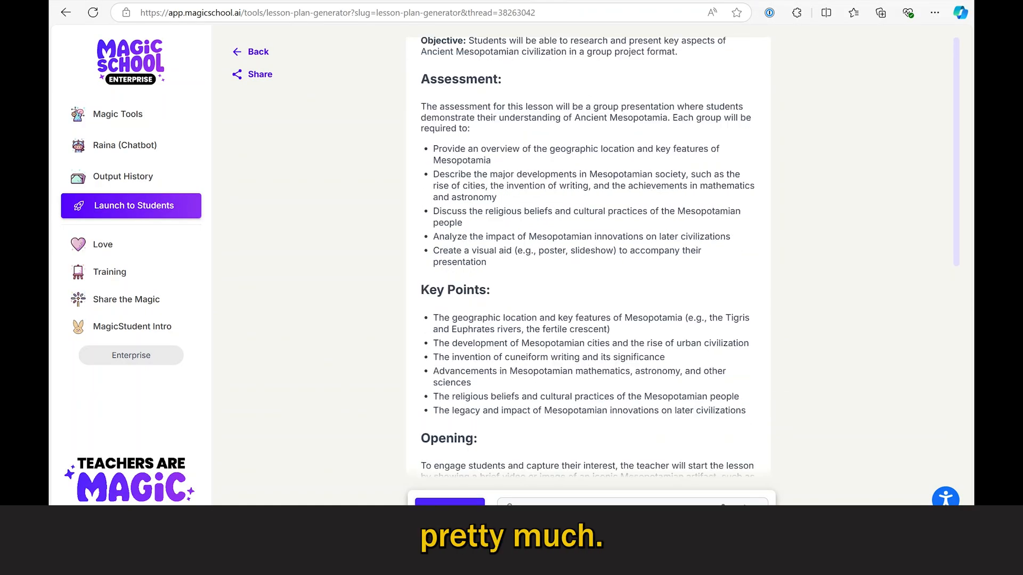
{"action": "scroll", "coordinate": [587, 256], "scroll_direction": "down", "scroll_amount": 5}
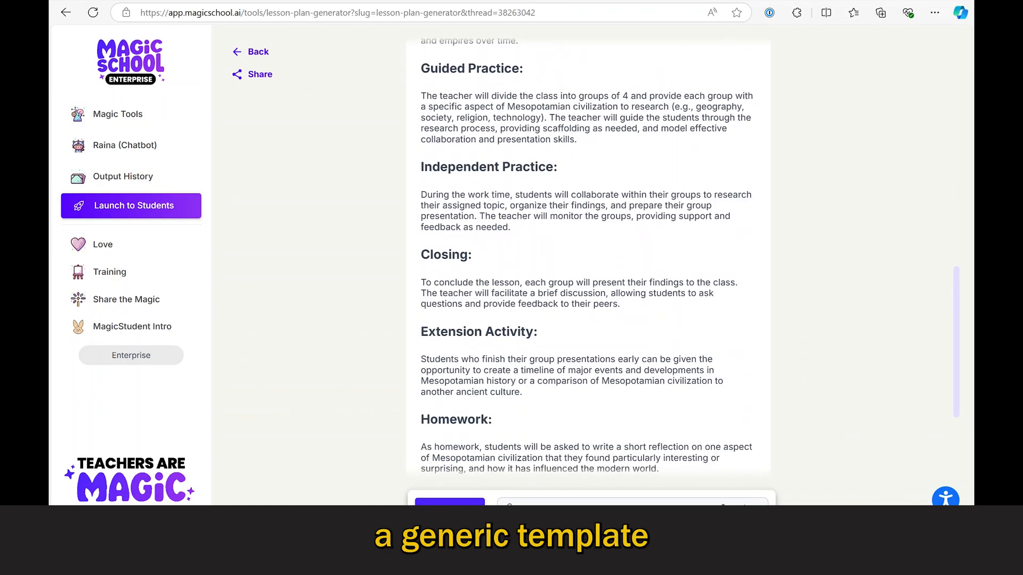
{"action": "scroll", "coordinate": [587, 255], "scroll_direction": "up", "scroll_amount": 15}
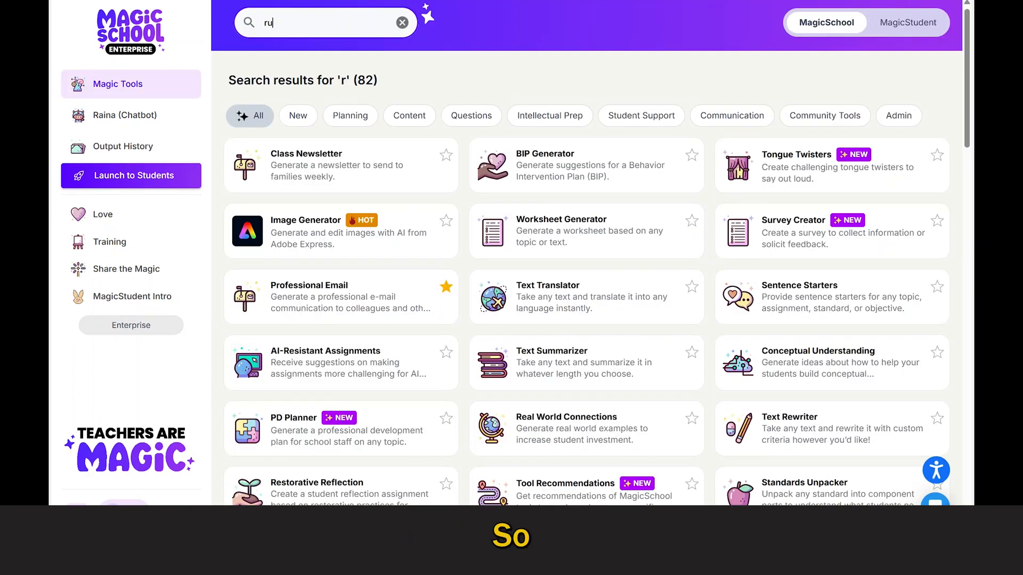
- Find the Rubric Generator by searching the tools for "rub", and open it at the Standard / Objective entry
{"action": "type", "text": "b"}
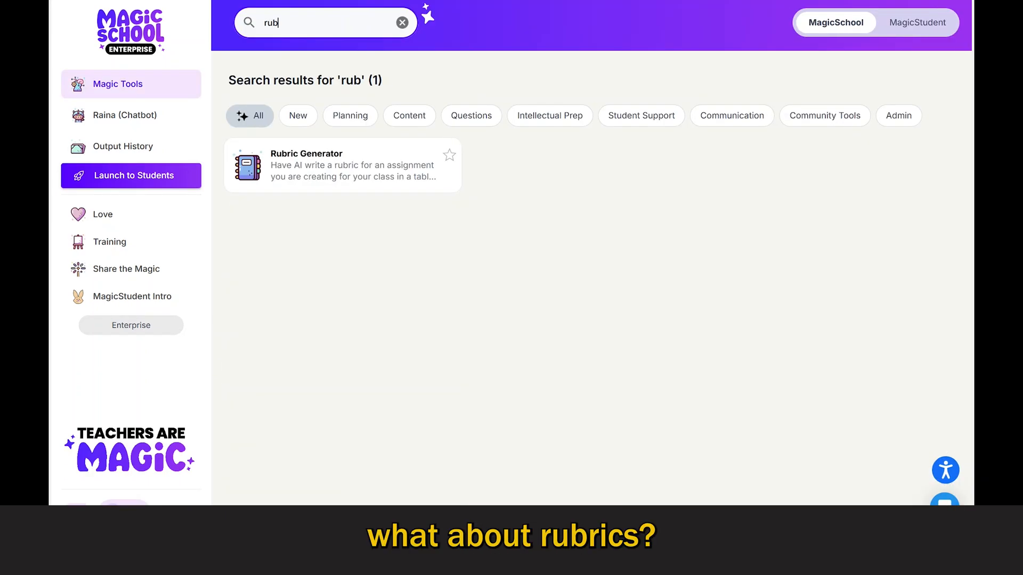
{"action": "left_click", "coordinate": [330, 165]}
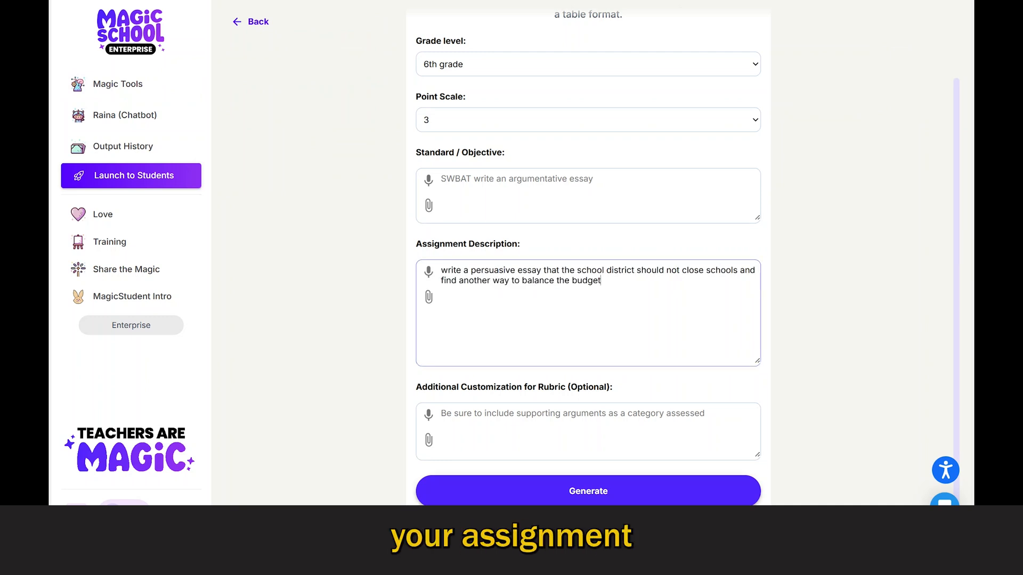
{"action": "left_click", "coordinate": [441, 179]}
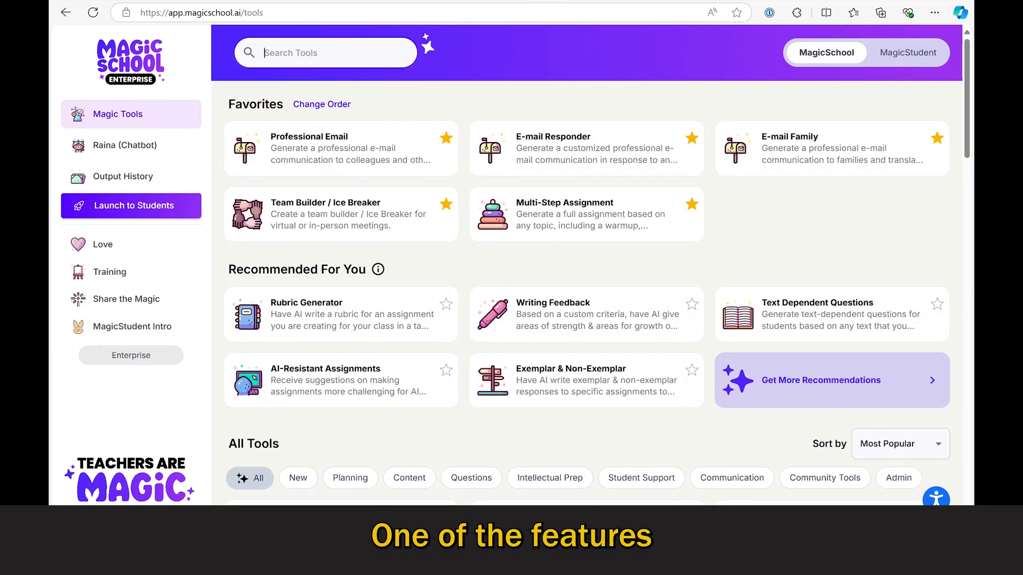
- Find the AI-Resistant Assignments tool with the search "ai" and enter the assignment description "write a persuasive essay to the school board"
{"action": "type", "text": "ai"}
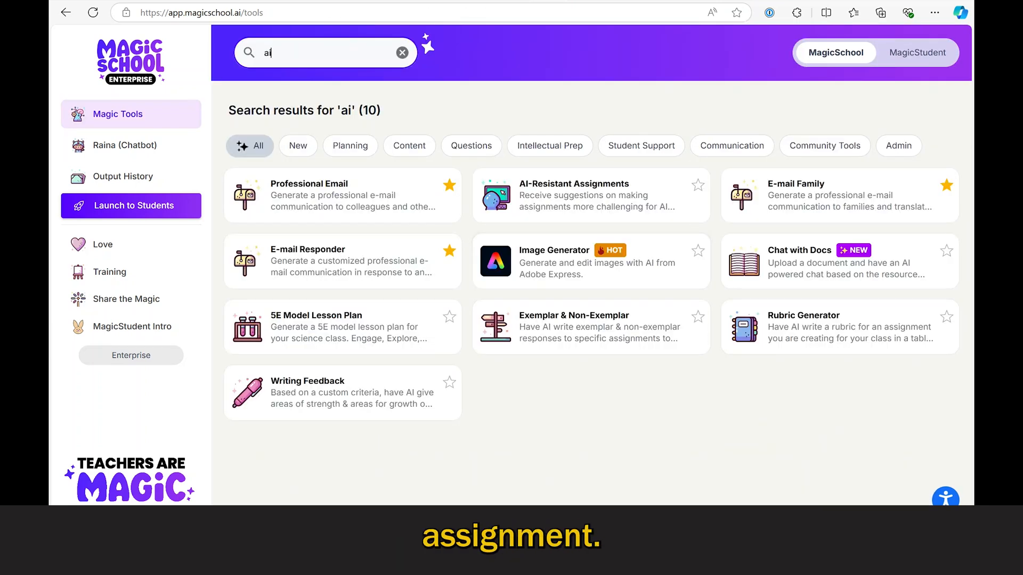
{"action": "left_click", "coordinate": [591, 195]}
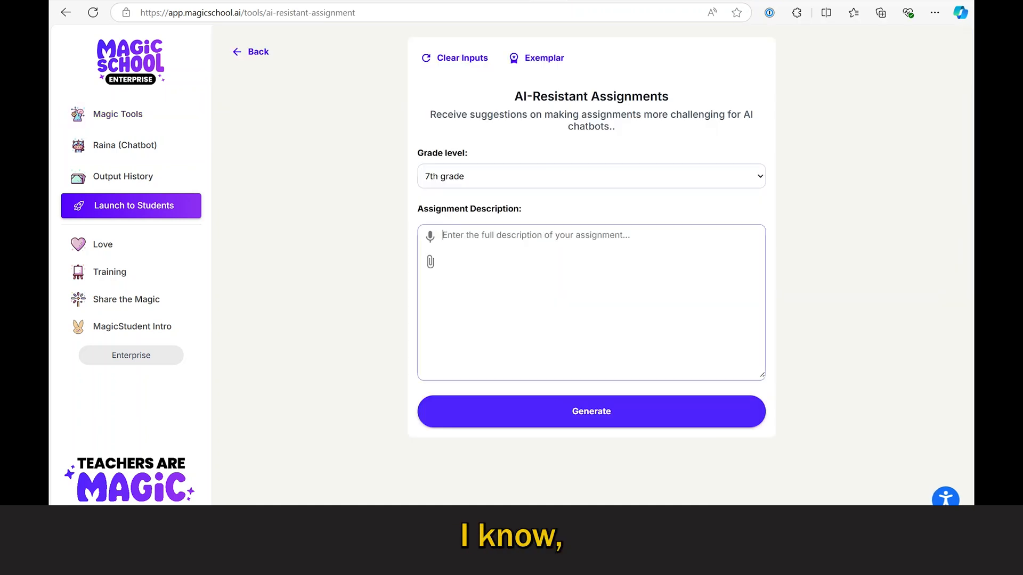
{"action": "type", "text": "write a pers"}
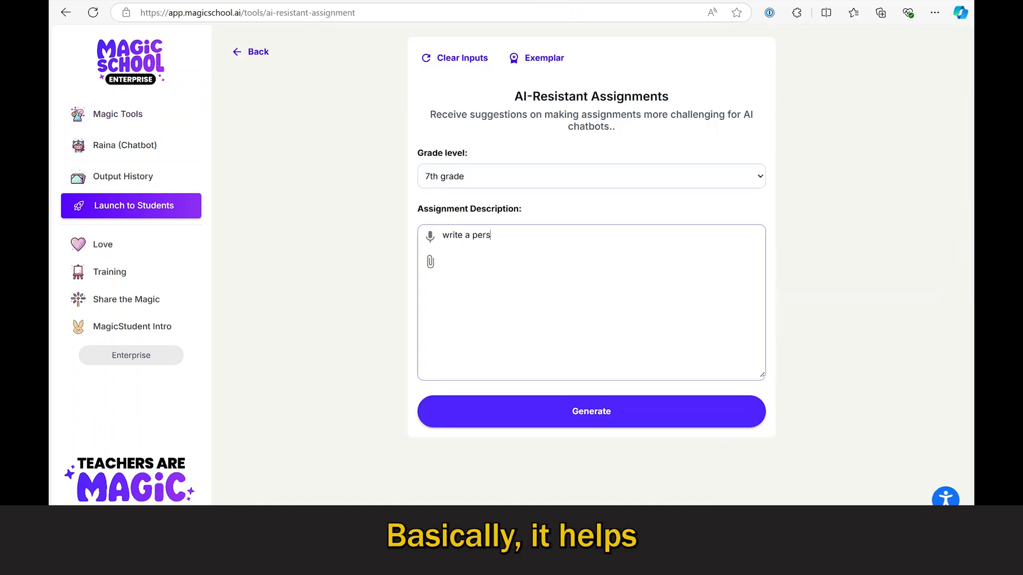
{"action": "type", "text": "uasive essay "}
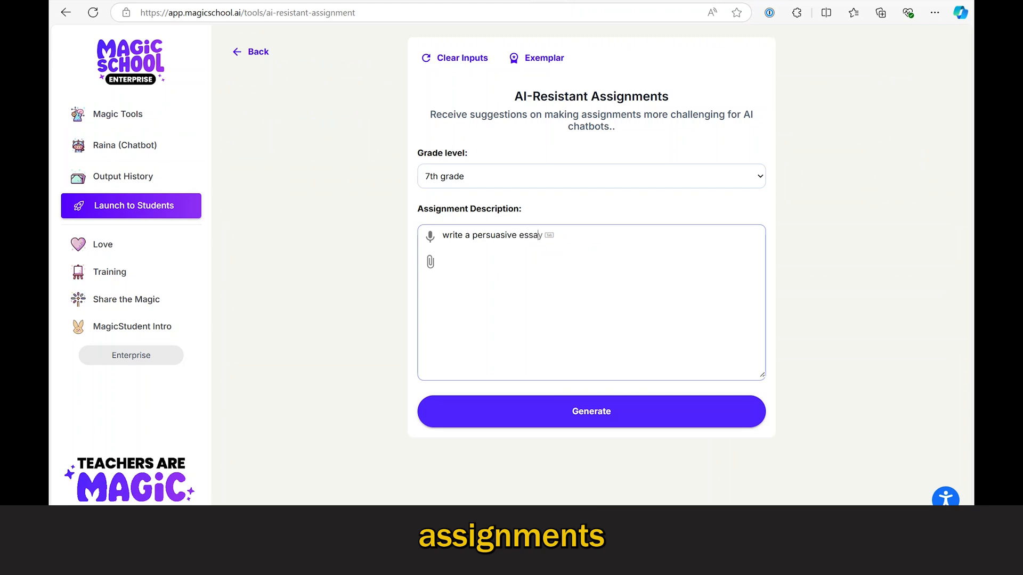
{"action": "type", "text": "to the school board"}
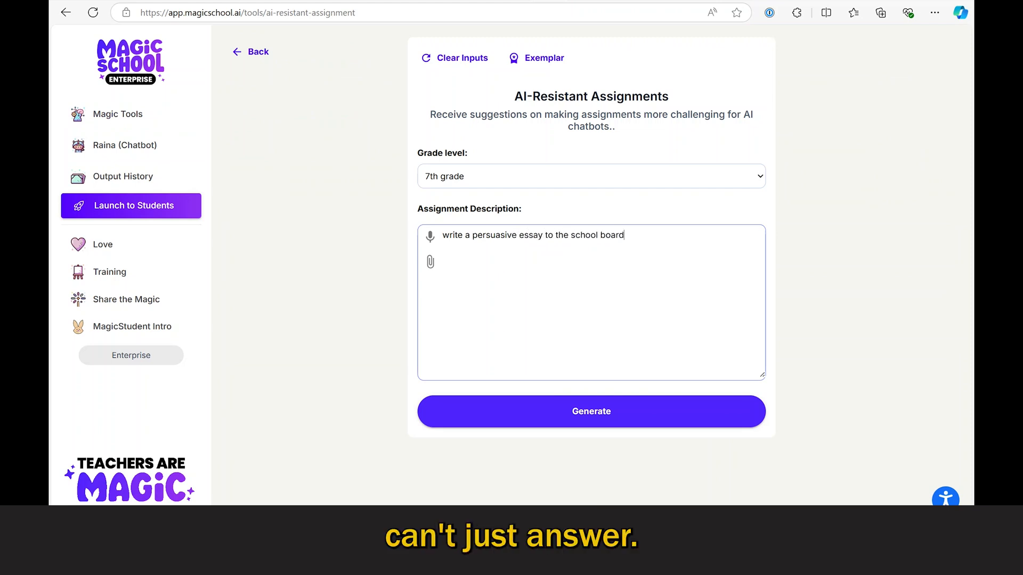
- Complete the assignment description with "about not closing schools" and generate the AI-resistant assignment suggestions for 7th grade
{"action": "type", "text": " about"}
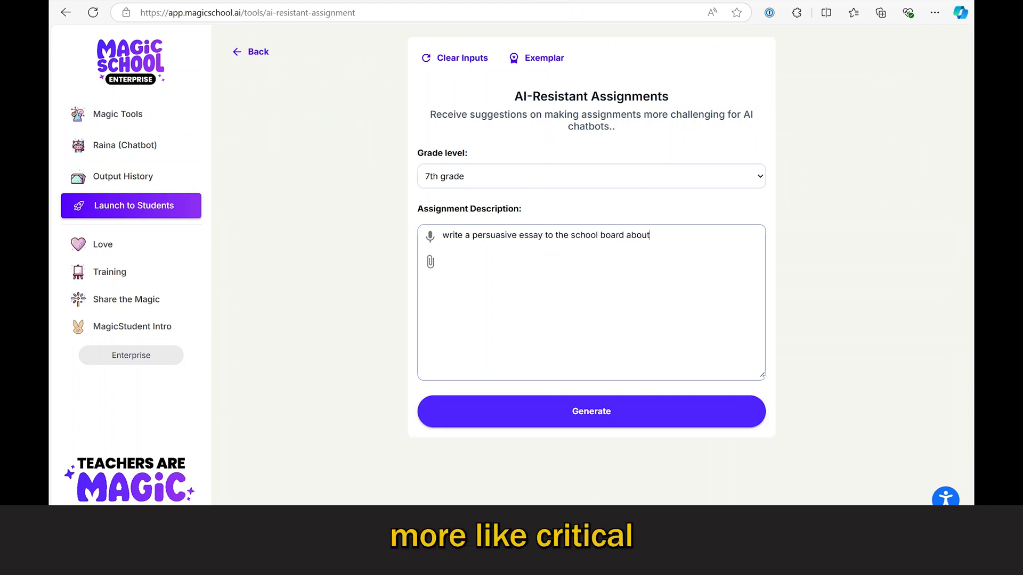
{"action": "type", "text": " not closing schools"}
{"action": "left_click", "coordinate": [581, 415]}
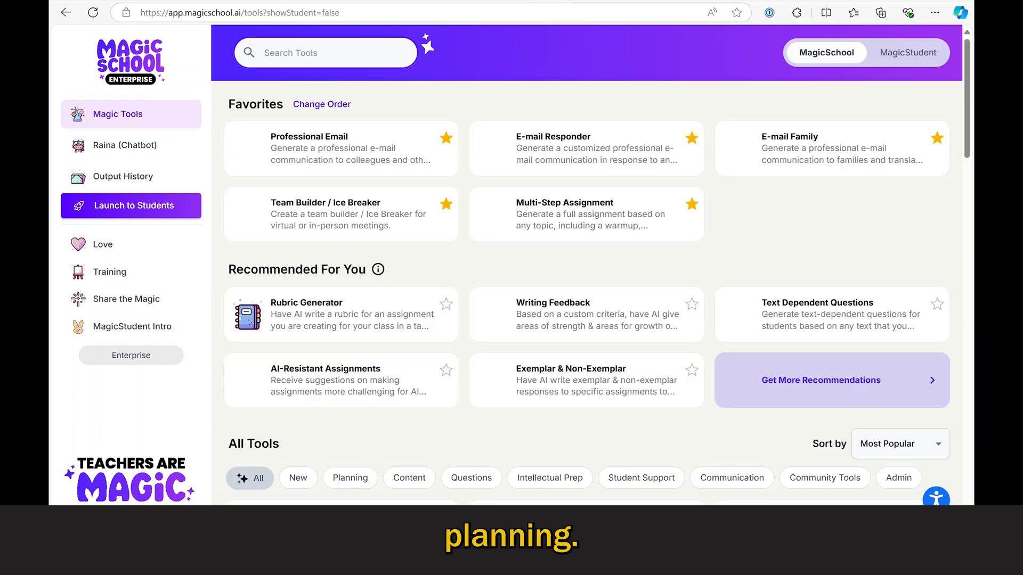
- Find the Presentation Generator with the search "presen" and generate 5 slides for 7th grade on "Spanish vocabulary with -ar verbs"
{"action": "type", "text": "presen"}
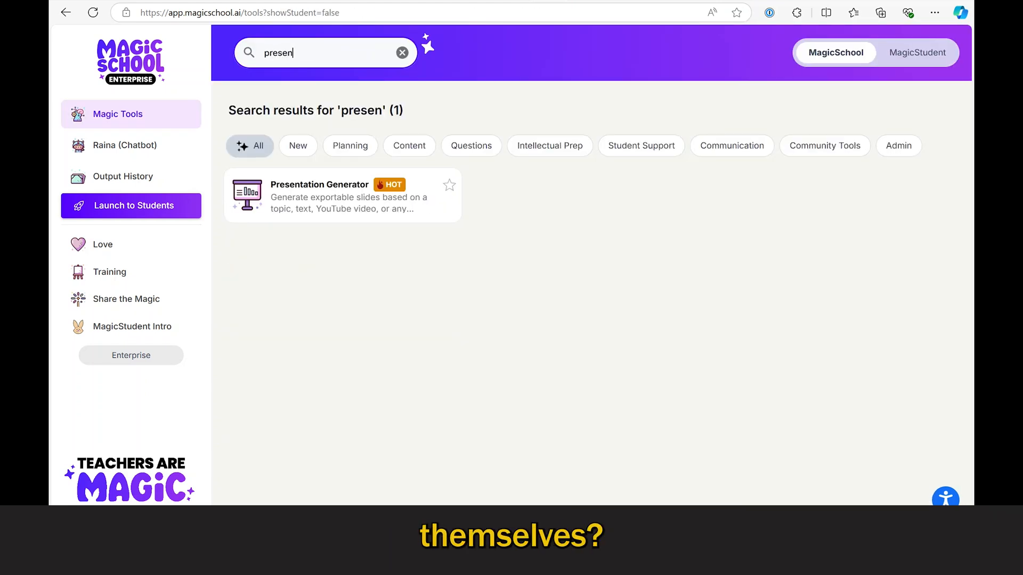
{"action": "left_click", "coordinate": [343, 196]}
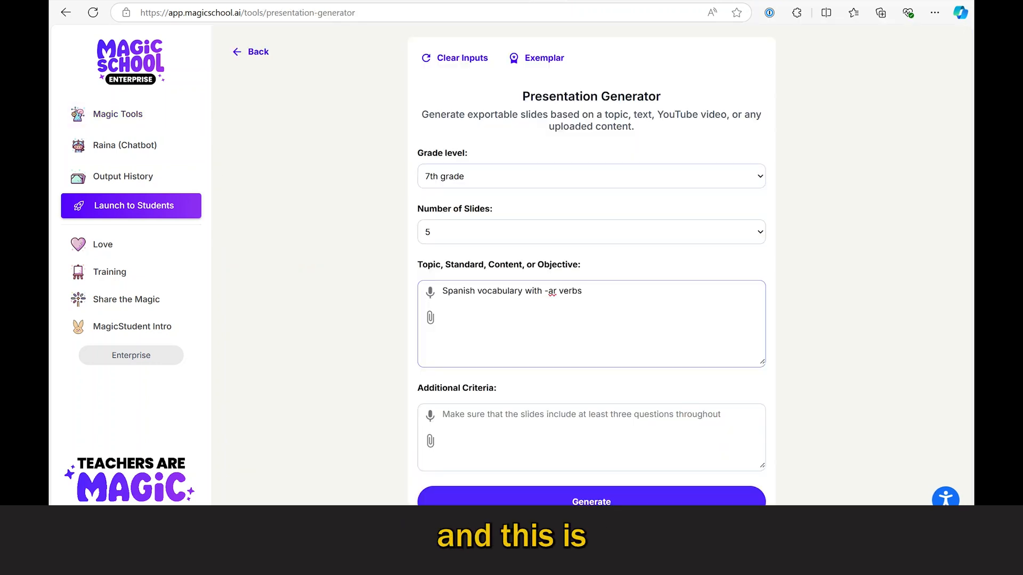
{"action": "left_click", "coordinate": [592, 501]}
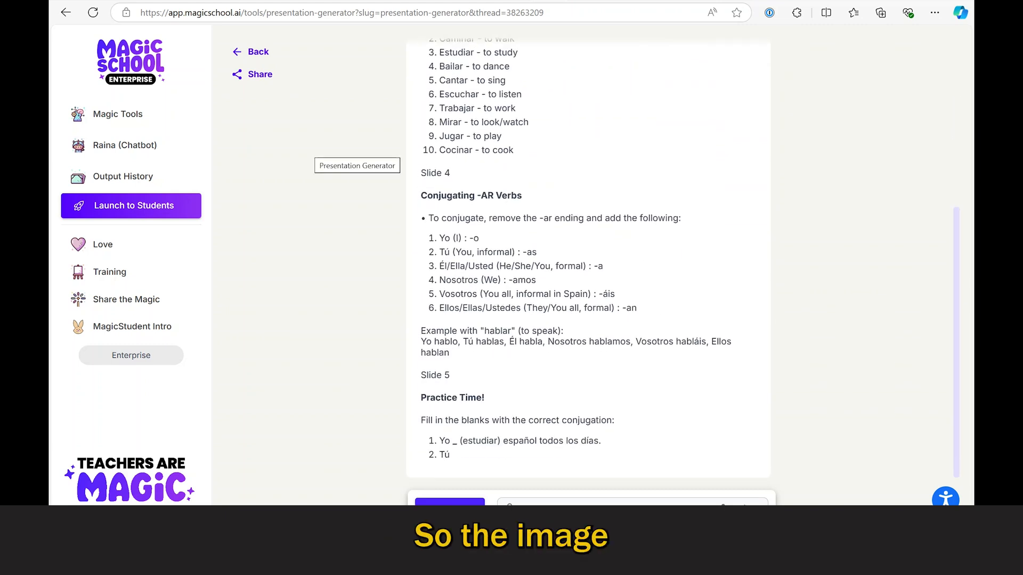
- Open the Image Generator and generate a Landscape (4:3) photo from the prompt "80s cover band album made of up teachers"
{"action": "left_click", "coordinate": [118, 114]}
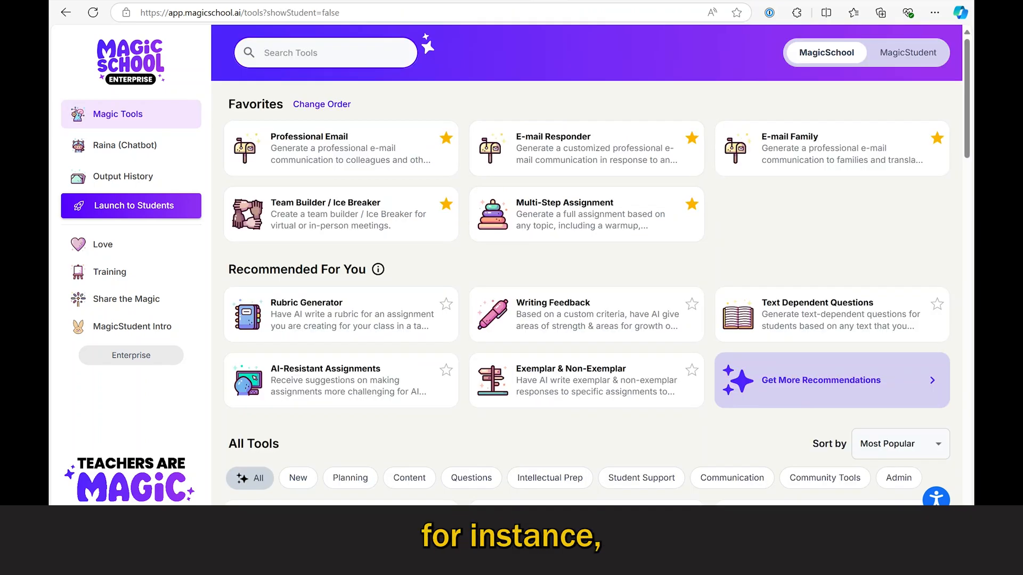
{"action": "scroll", "coordinate": [590, 277], "scroll_direction": "down", "scroll_amount": 2}
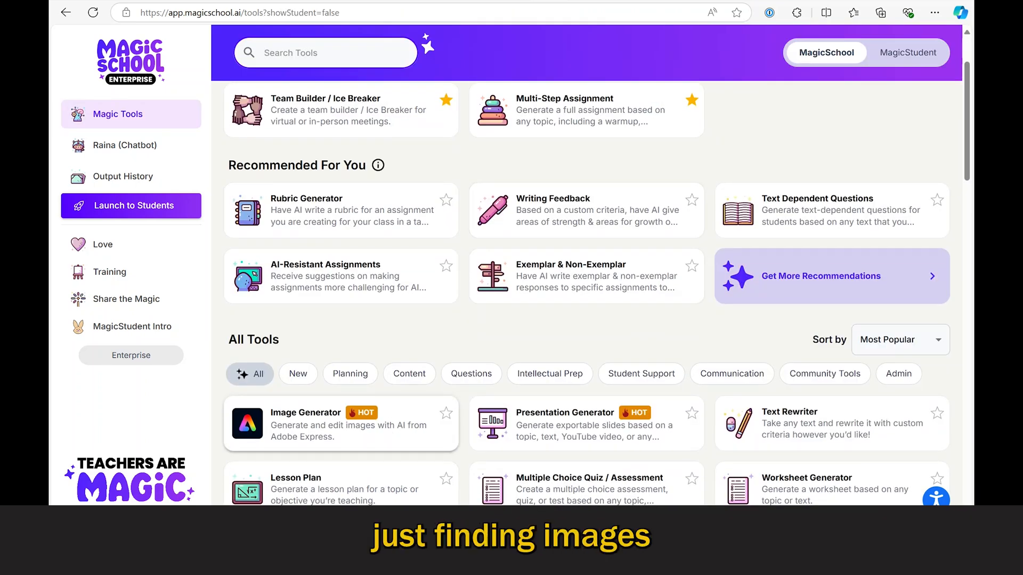
{"action": "left_click", "coordinate": [312, 423]}
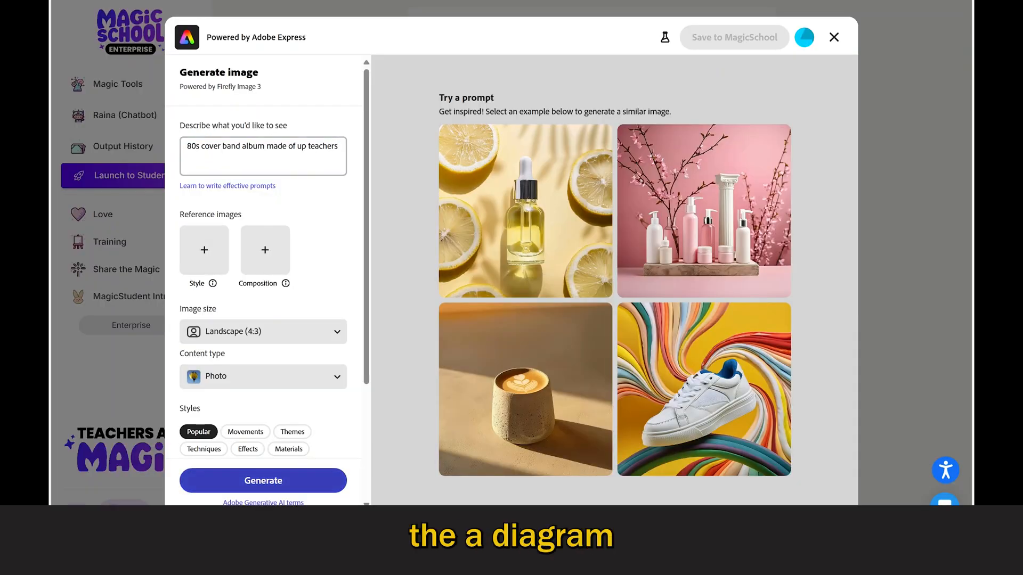
{"action": "left_click", "coordinate": [263, 480]}
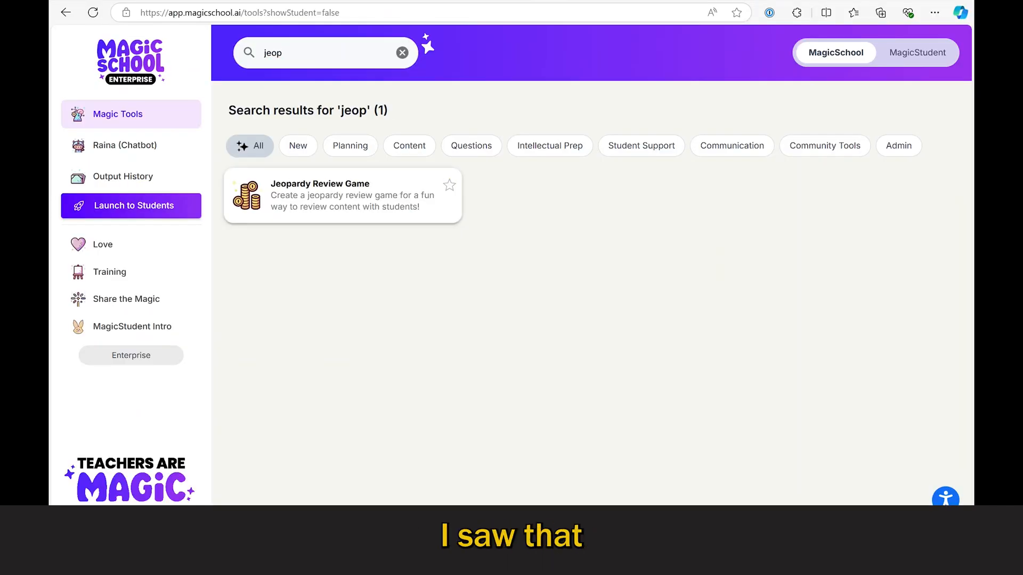
- Open the Jeopardy Review Game and generate an 8th grade game on "learn about the history of orchestra movements in history"
{"action": "left_click", "coordinate": [343, 196]}
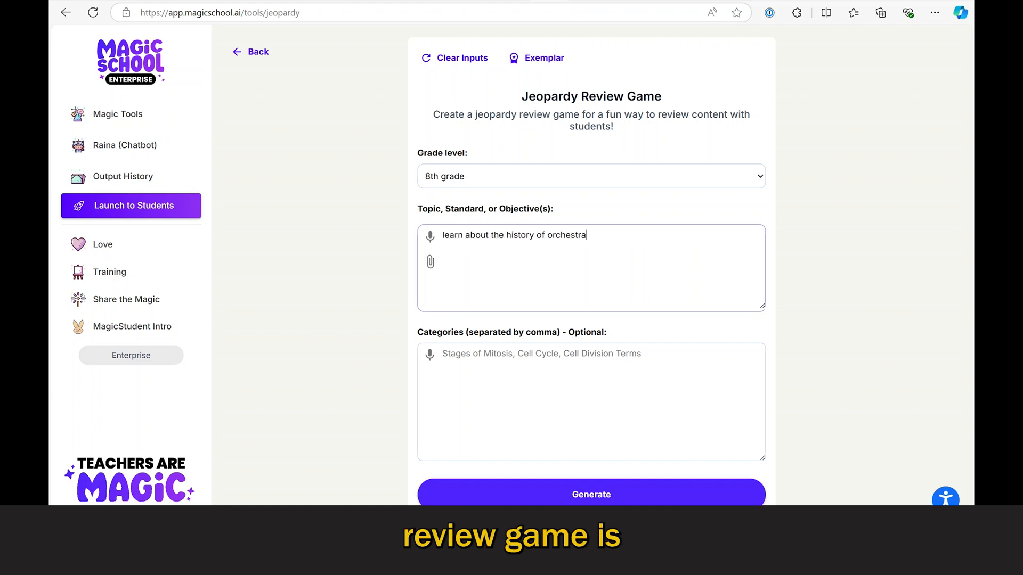
{"action": "type", "text": "movements in history"}
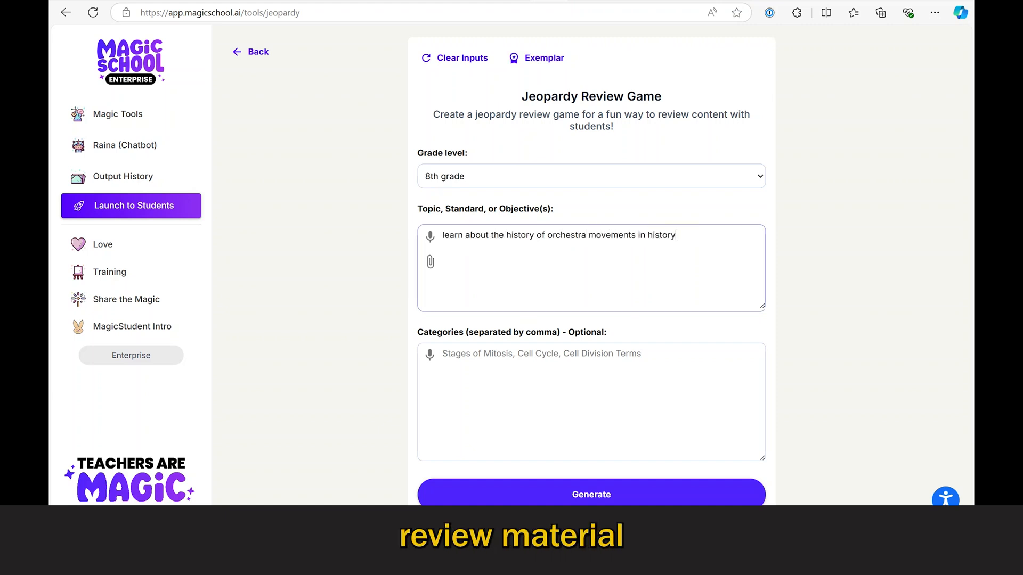
{"action": "left_click", "coordinate": [591, 494]}
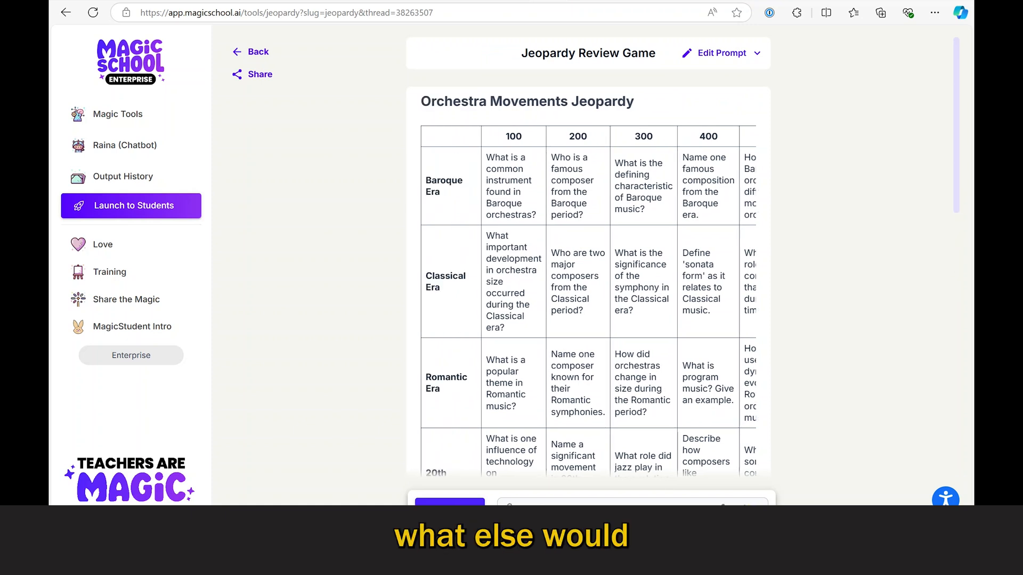
- Find the Sentence Starters tool with the search "sentence starter" and generate 8th grade starters for "What are the phases of mitosis?"
{"action": "type", "text": "ntence starter"}
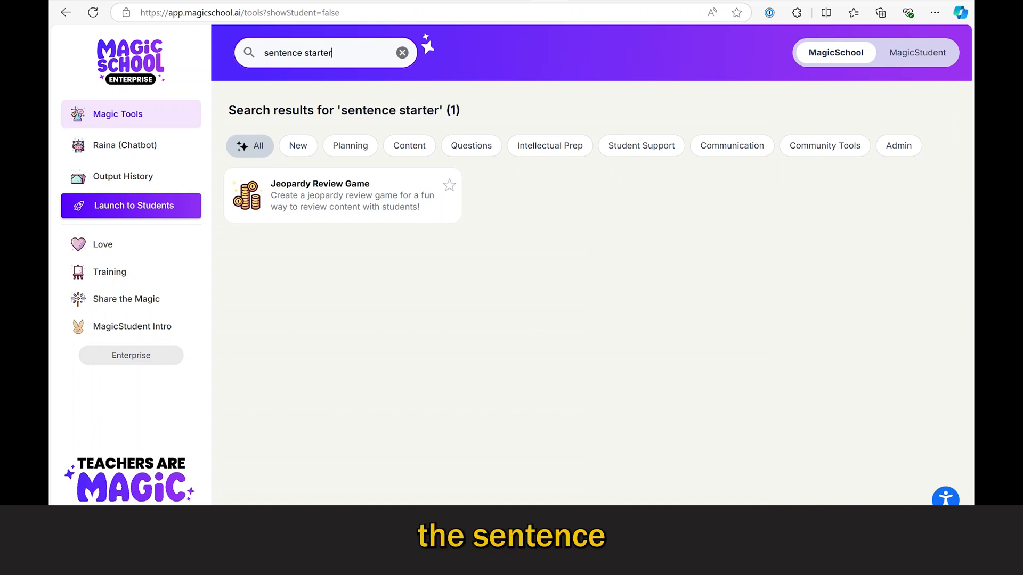
{"action": "left_click", "coordinate": [342, 195]}
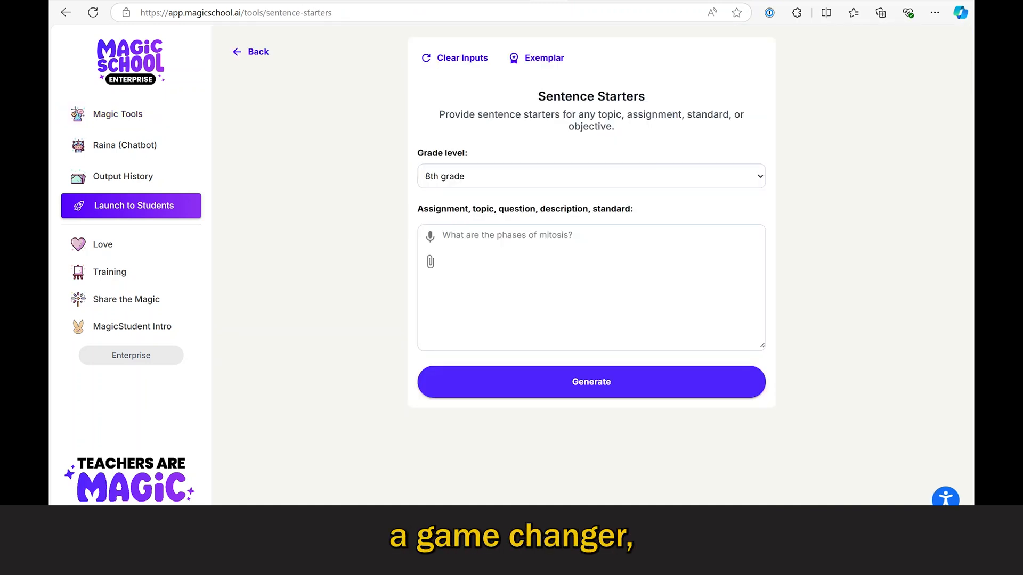
{"action": "left_click", "coordinate": [591, 287]}
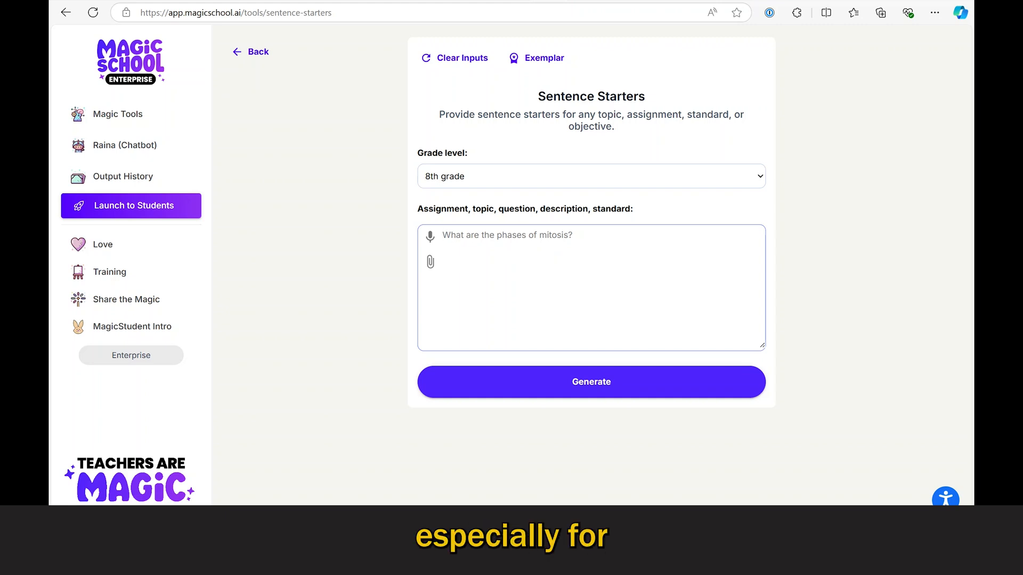
{"action": "type", "text": "re the"}
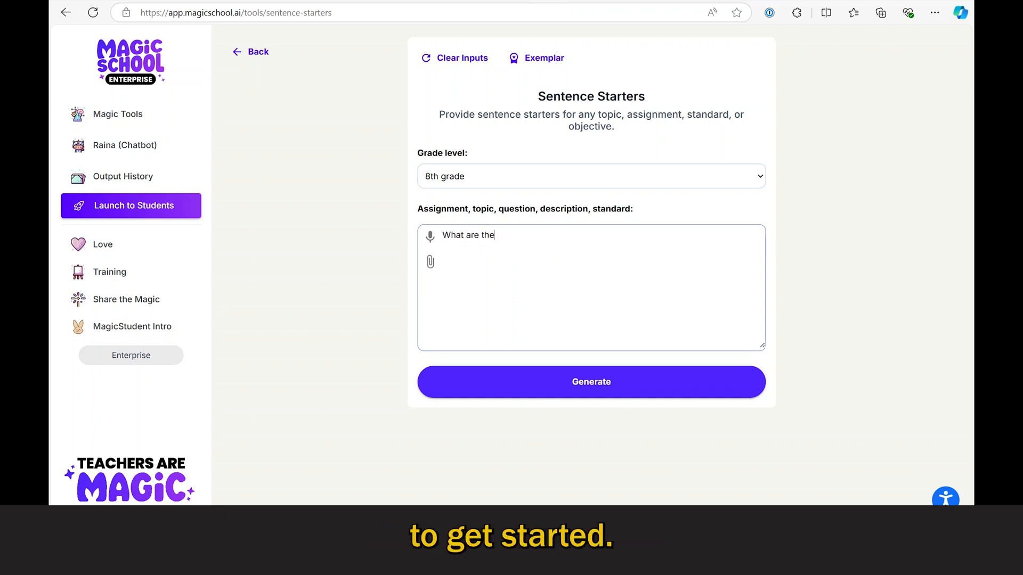
{"action": "type", "text": " phases of mitosis?"}
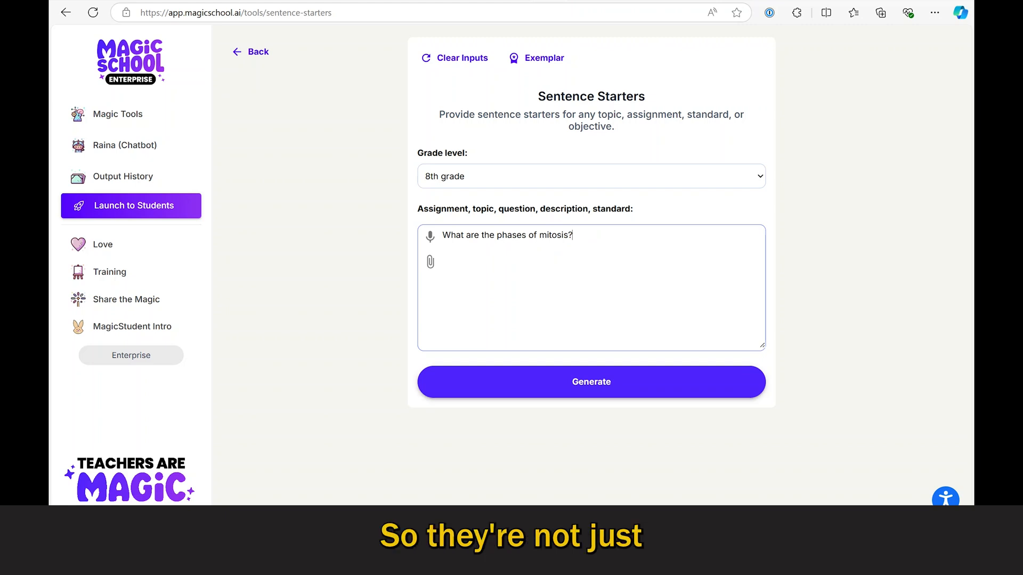
{"action": "left_click", "coordinate": [591, 382]}
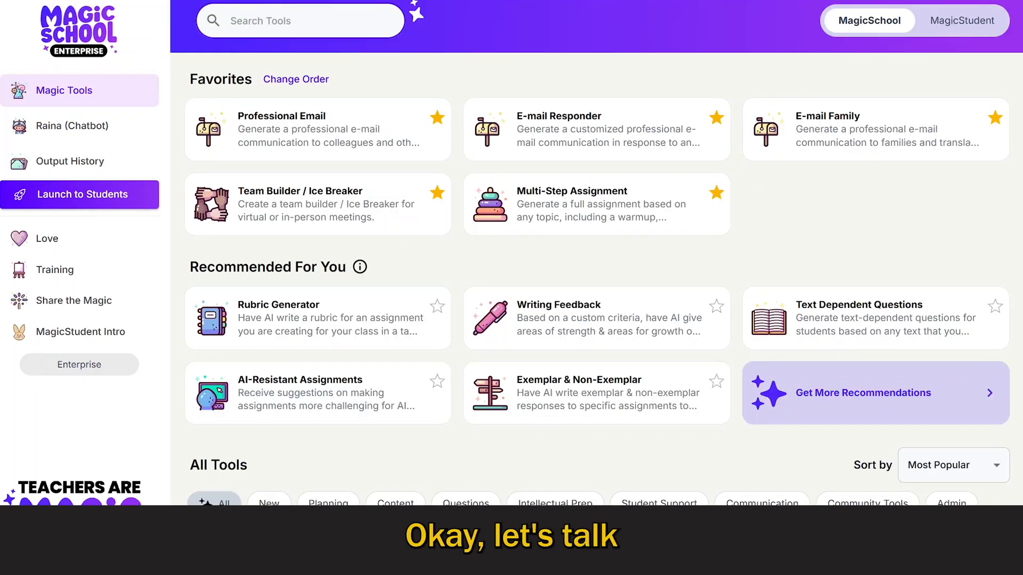
- Find the Worksheet Generator with the search "worksheet" and generate a 7th grade worksheet on "fractions with a mix of problem types"
{"action": "type", "text": "worksheet"}
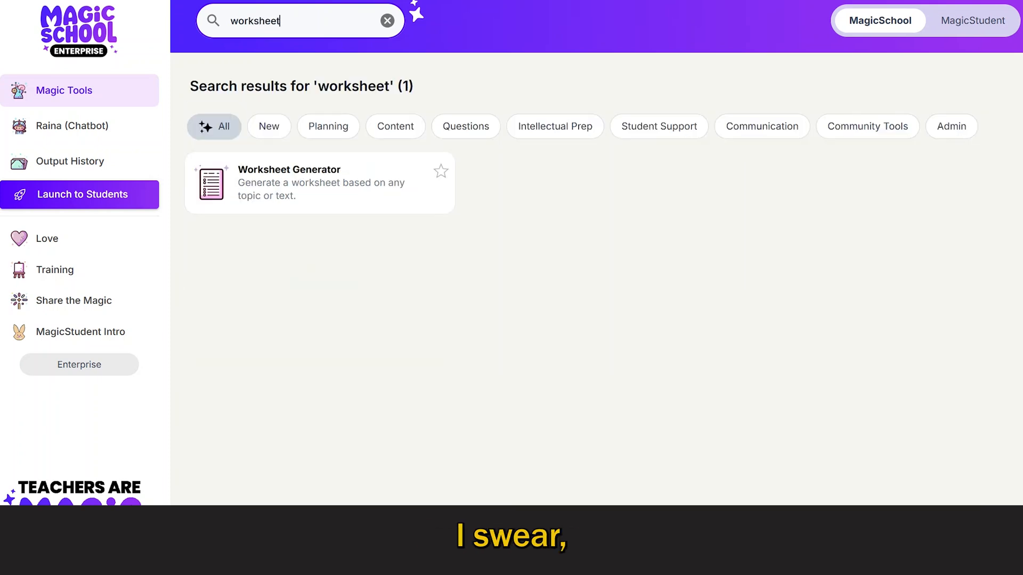
{"action": "left_click", "coordinate": [319, 183]}
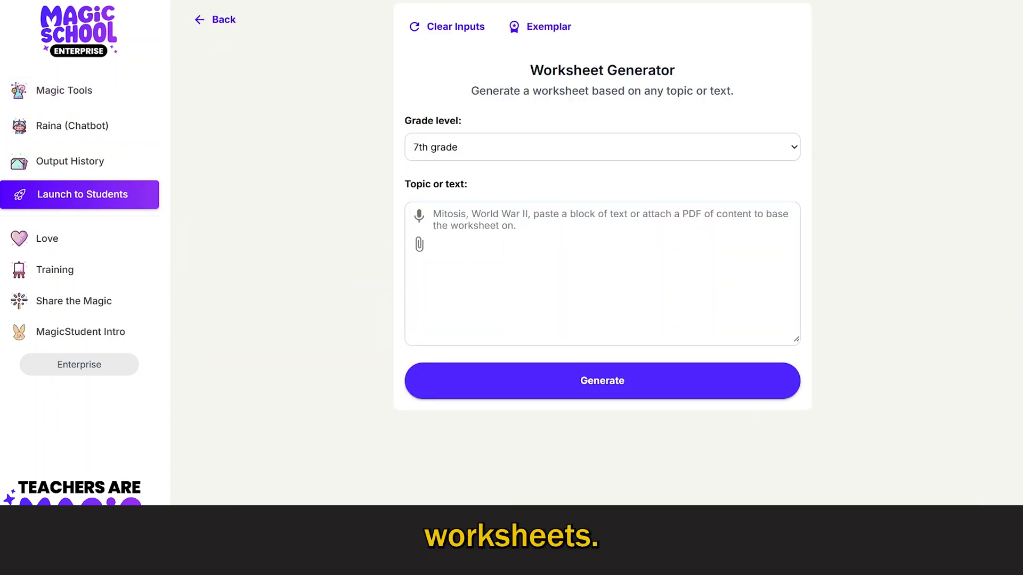
{"action": "type", "text": "frati"}
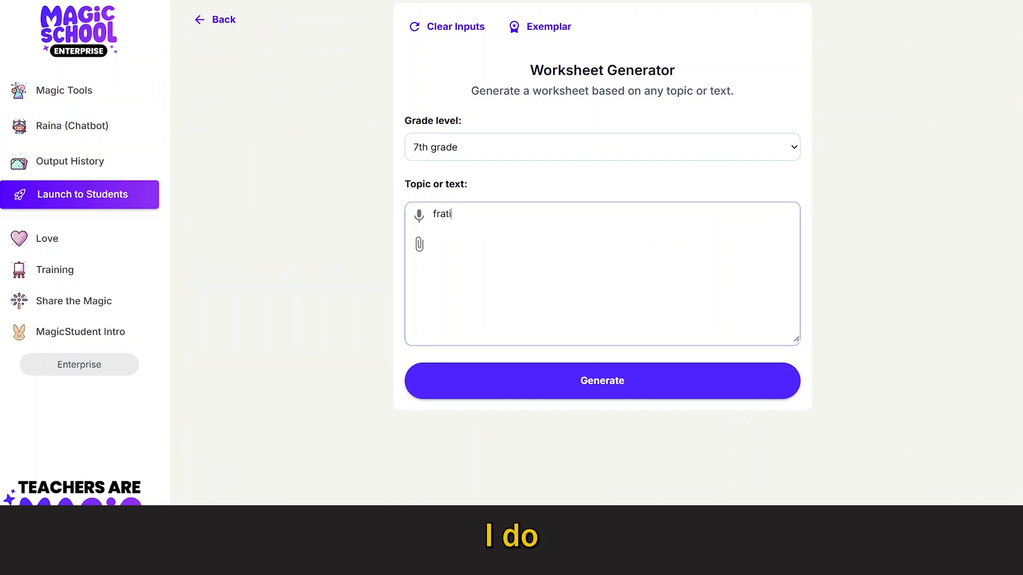
{"action": "key", "text": "BackSpace"}
{"action": "key", "text": "BackSpace"}
{"action": "type", "text": "ctions with a mix of problem types"}
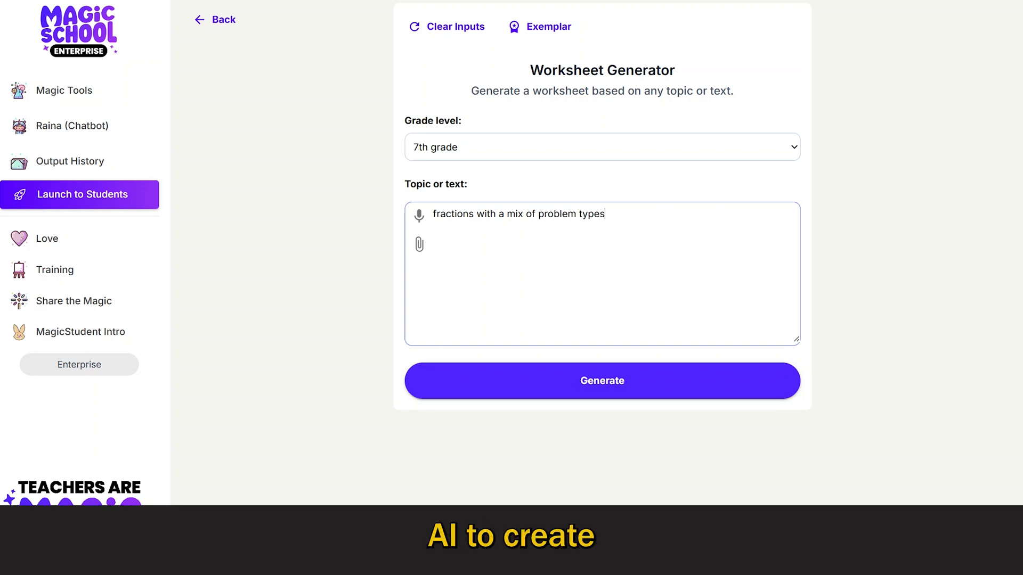
{"action": "left_click", "coordinate": [601, 381]}
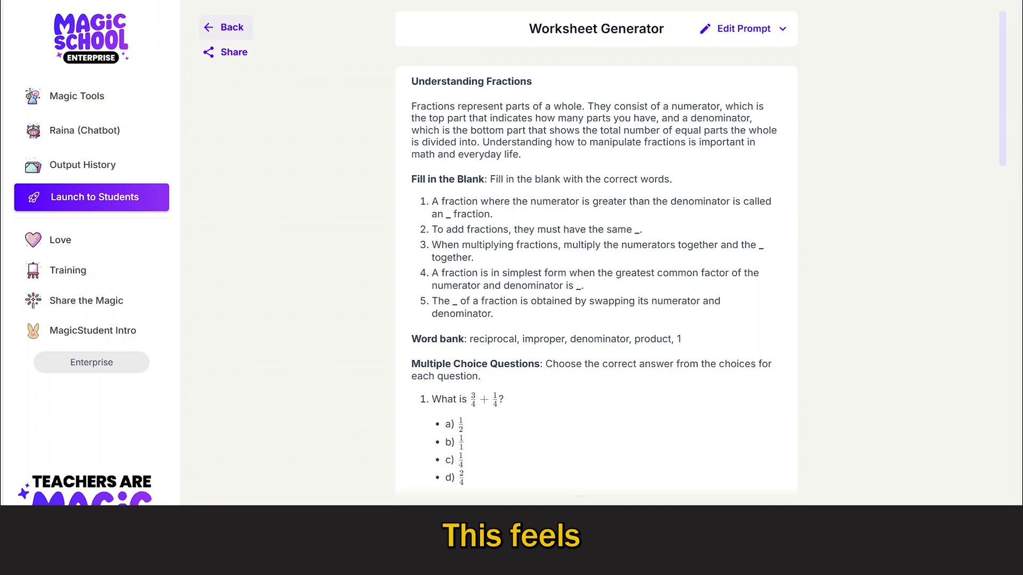
- Find the Decodable Texts tool with the search "decodable" and generate a text for the pattern "35 nk /nk/ bank, drink"
{"action": "left_click", "coordinate": [77, 96]}
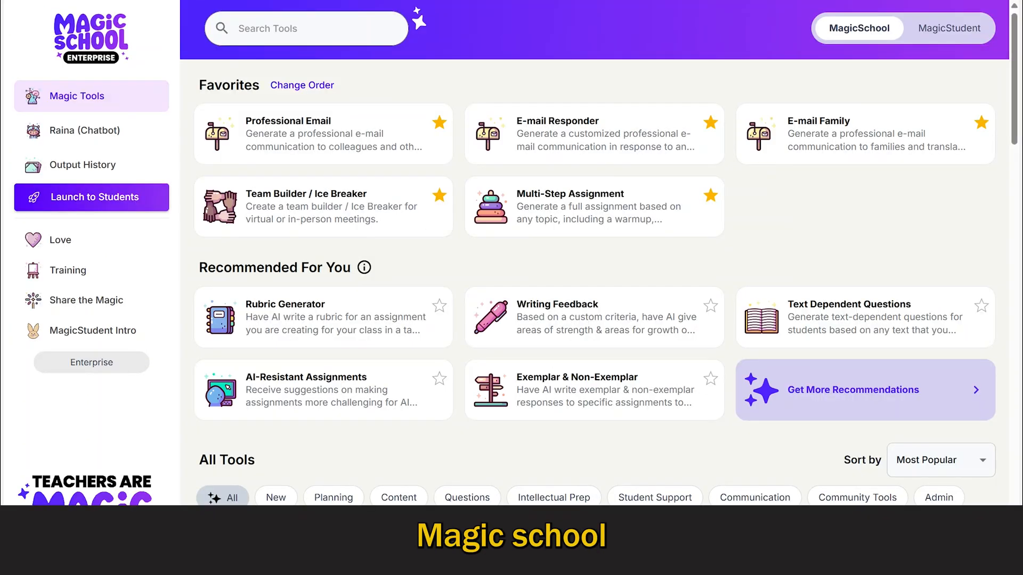
{"action": "left_click", "coordinate": [288, 29]}
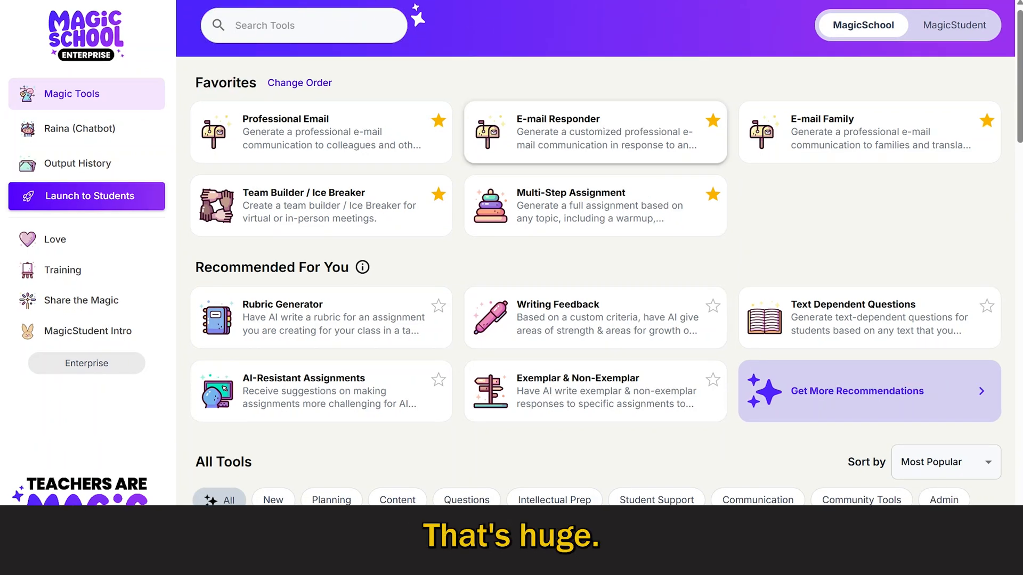
{"action": "type", "text": "decodable"}
{"action": "left_click", "coordinate": [322, 184]}
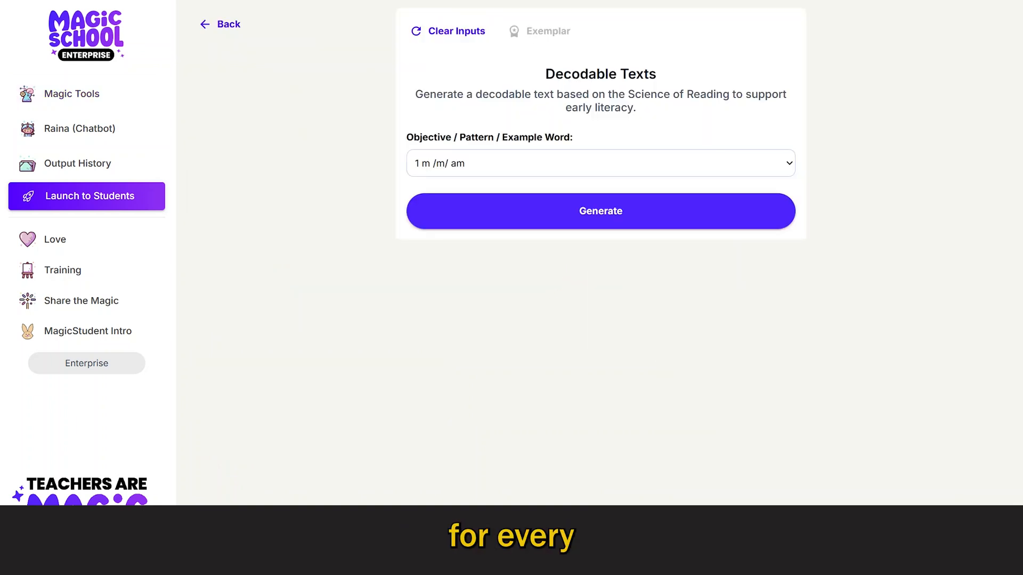
{"action": "left_click", "coordinate": [482, 164]}
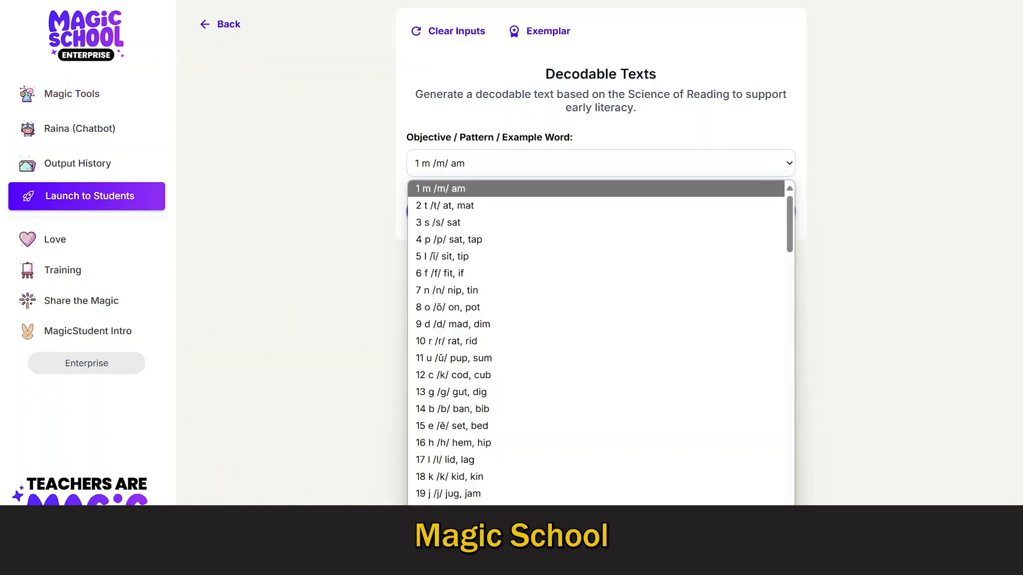
{"action": "scroll", "coordinate": [532, 376], "scroll_direction": "down", "scroll_amount": 6}
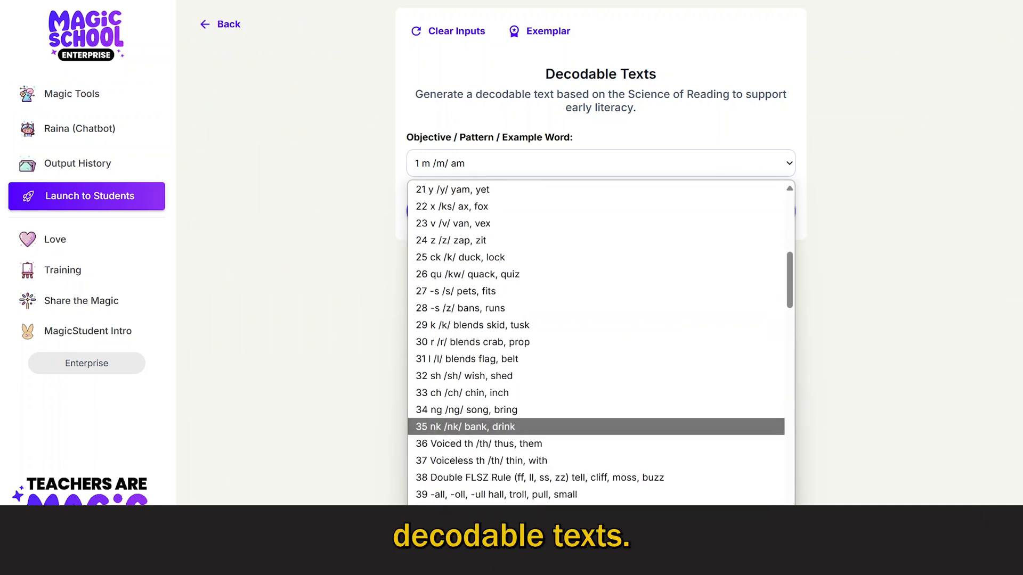
{"action": "left_click", "coordinate": [479, 427]}
{"action": "left_click", "coordinate": [601, 211]}
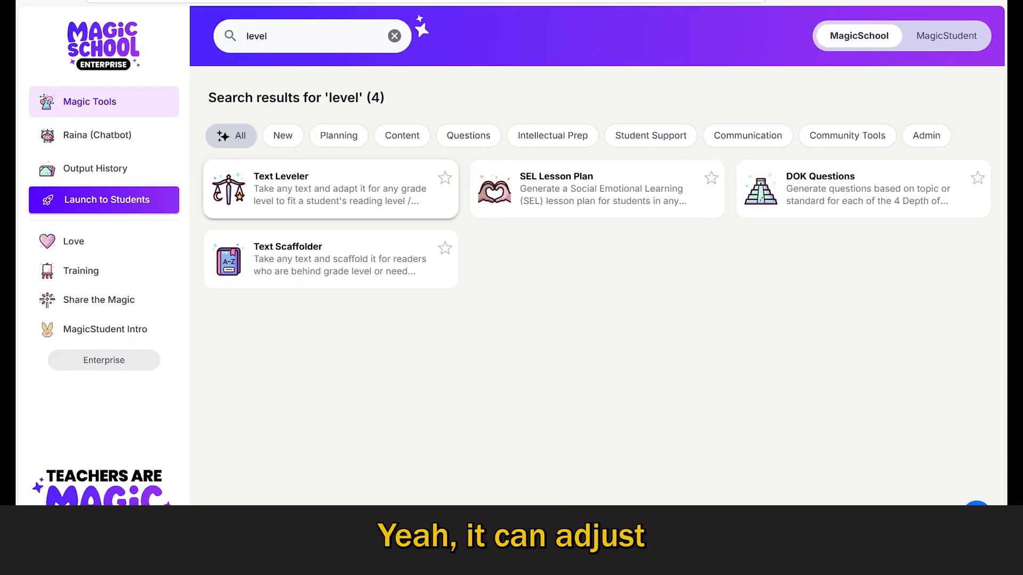
- Open the Text Leveler and generate a 3rd grade version of the Shirley Chisholm passage
{"action": "left_click", "coordinate": [330, 189]}
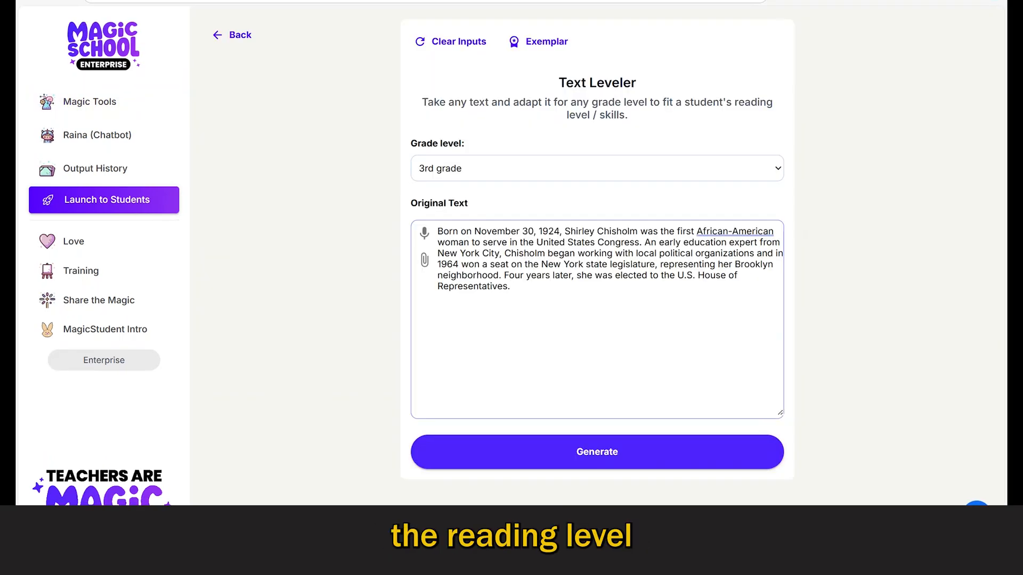
{"action": "left_click", "coordinate": [586, 448]}
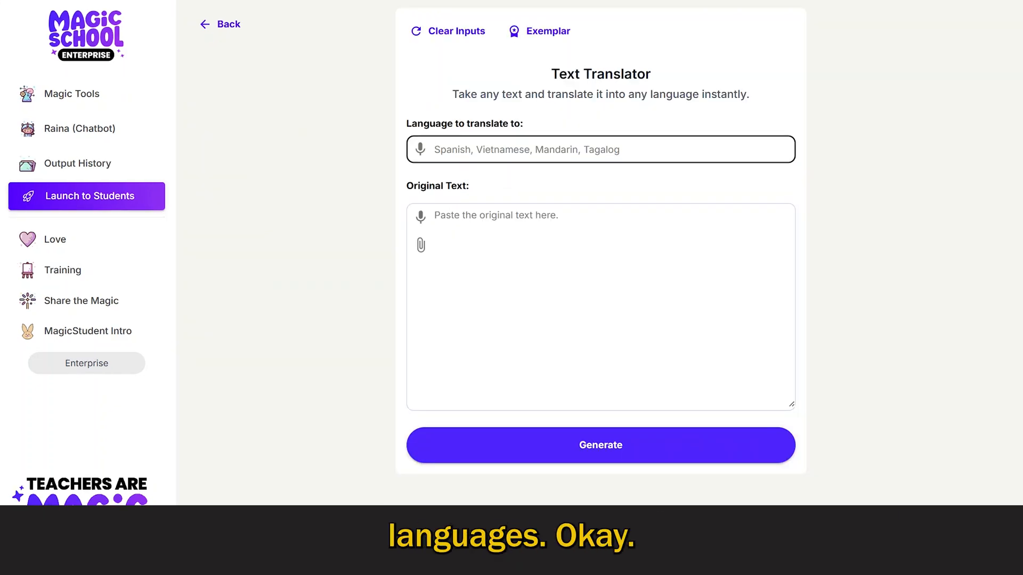
- Translate the Shirley Chisholm passage into "vietnamese", and generate 10 text-dependent questions on it as a "Mix of comprehension and visual questions"
{"action": "type", "text": "vietnamese"}
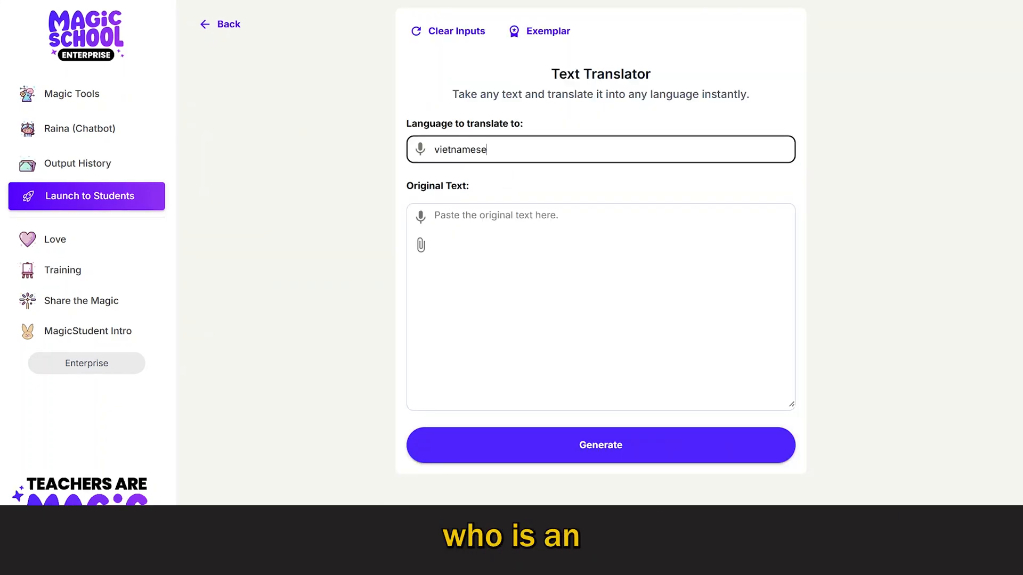
{"action": "left_click", "coordinate": [495, 215]}
{"action": "type", "text": "Born on November 30, 1924, Shirley Chisholm was the first African-American woman to serve in the United States Congress. An early education expert from New York City, Chisholm began working with local political organizations and in 1964 won a seat on the New York state legislature, representing her Brooklyn neighborhood. Four years later, she was elected to the U.S. House of Representatives."}
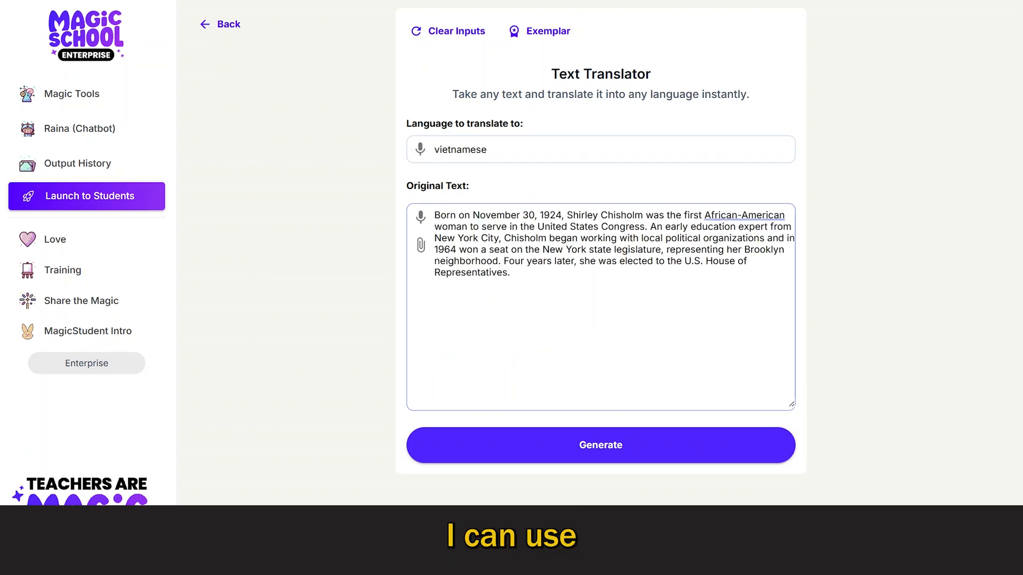
{"action": "left_click", "coordinate": [600, 446]}
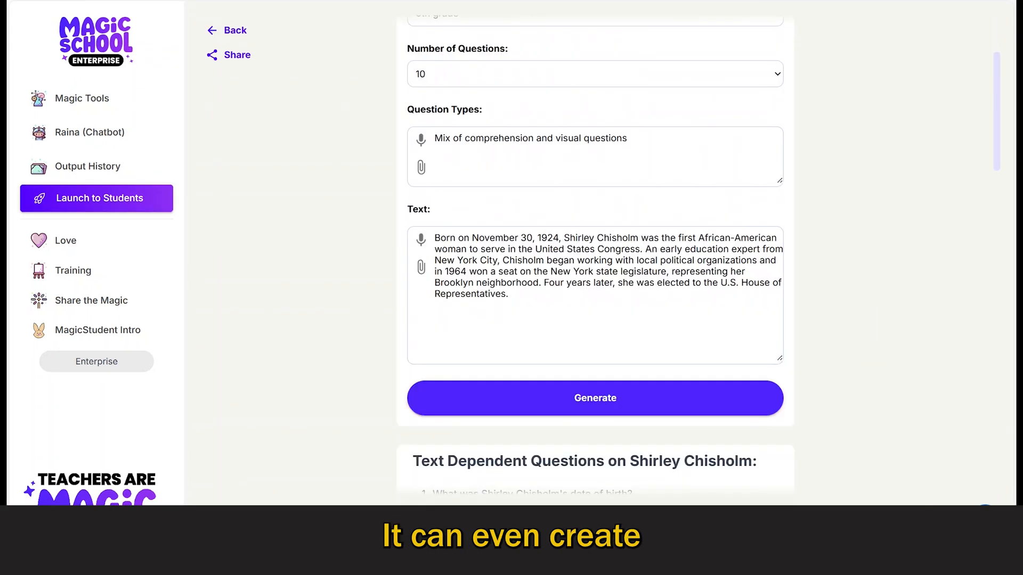
{"action": "left_click", "coordinate": [571, 397]}
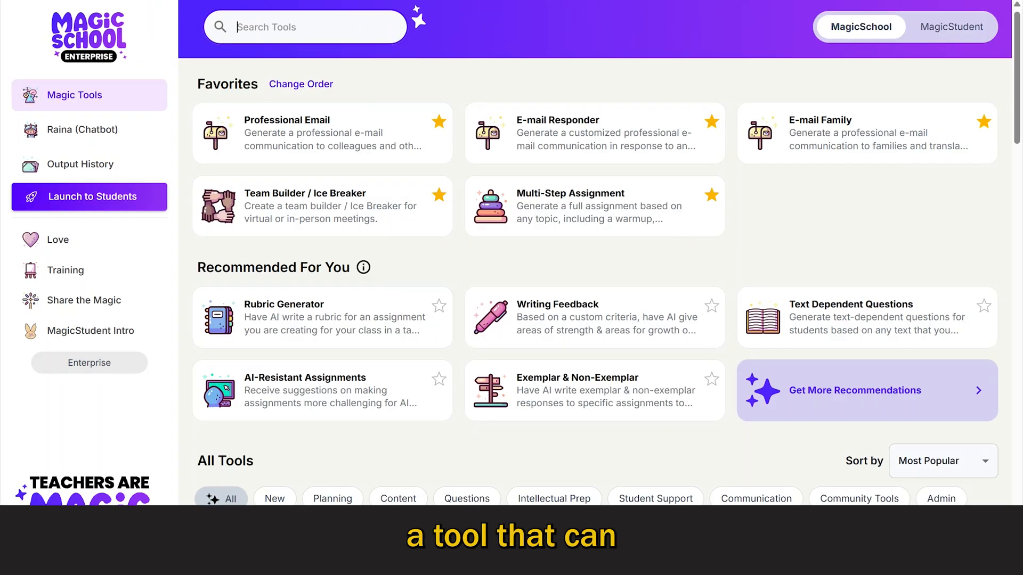
- Generate a class newsletter celebrating "learning about photosynthesis" and announcing "Orkila trip for 8th graders, band concert on Nov 1"
{"action": "type", "text": "tter"}
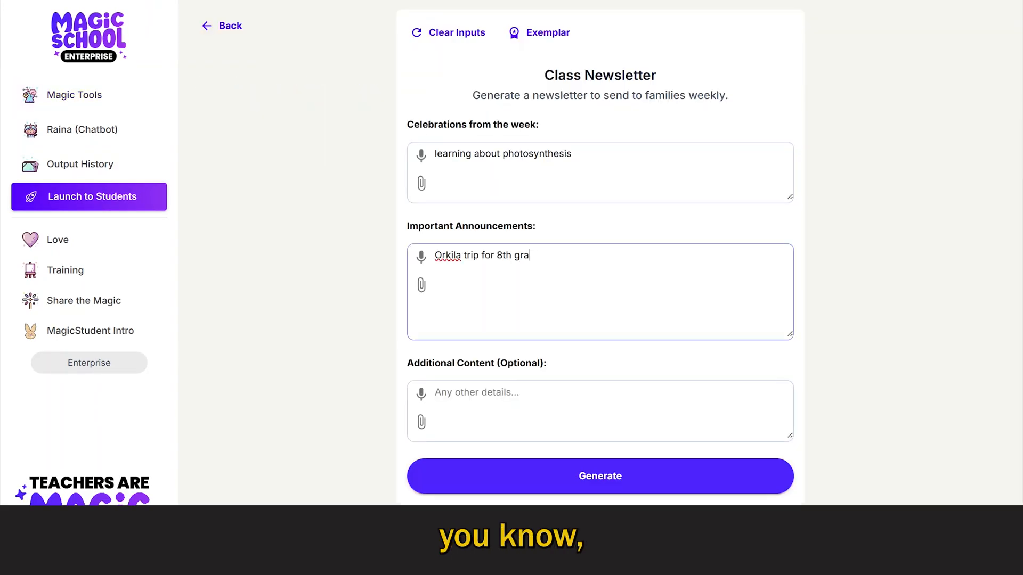
{"action": "type", "text": "band concert"}
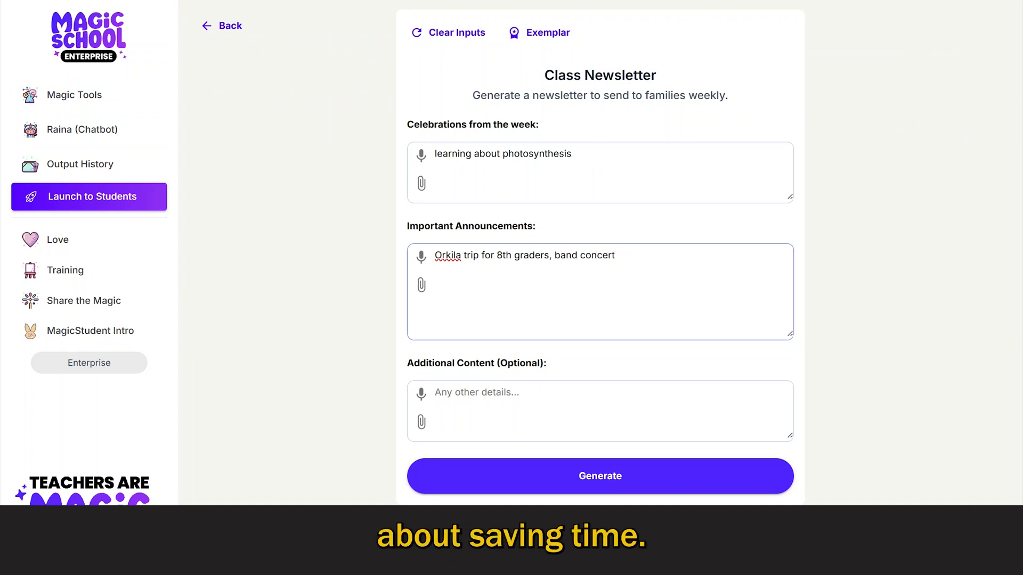
{"action": "type", "text": " on Nov 1"}
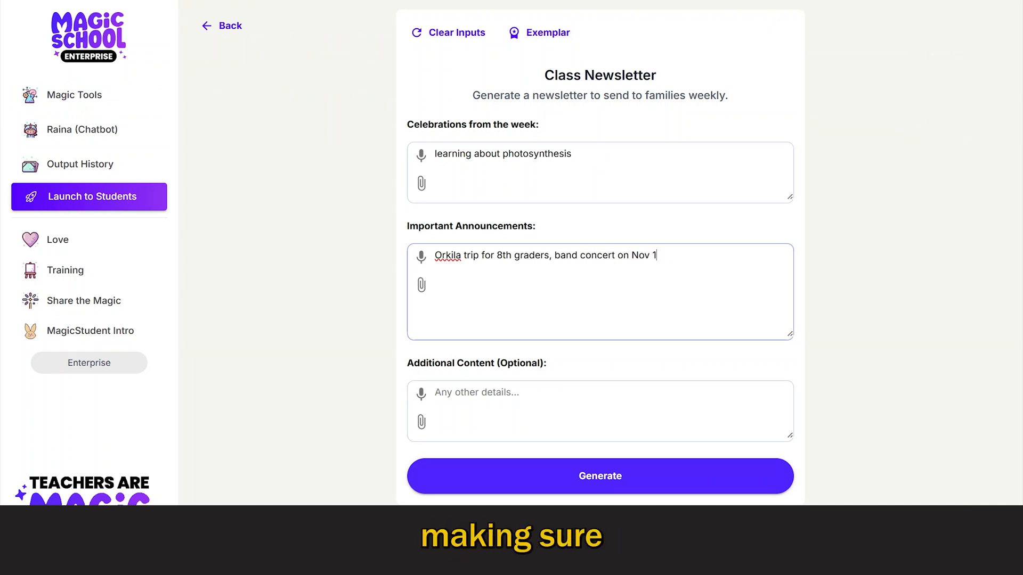
{"action": "left_click", "coordinate": [622, 476]}
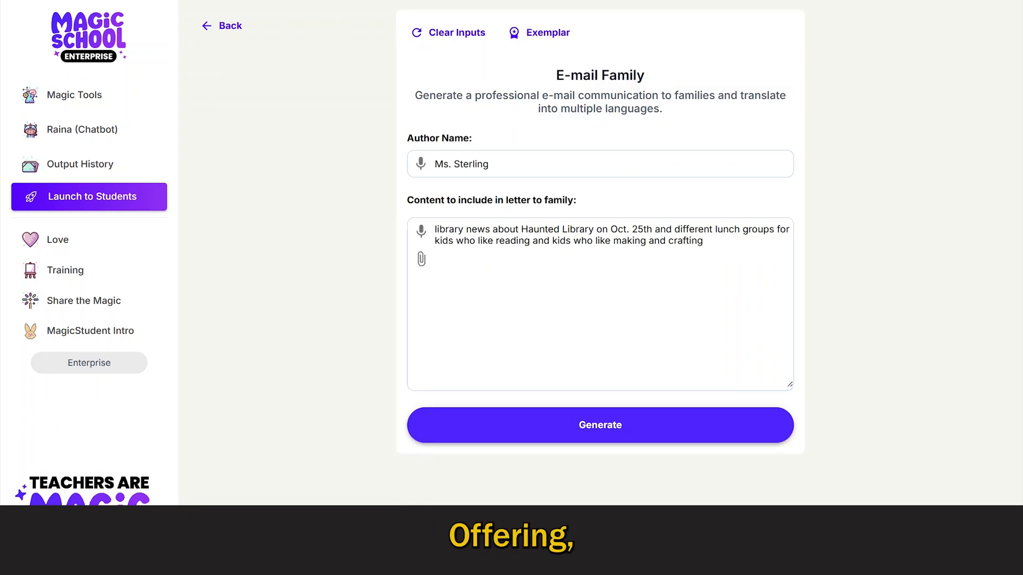
- Generate the family e-mail with library news about Haunted Library on Oct. 25th and lunch groups for reading and for making and crafting
{"action": "left_click", "coordinate": [600, 425]}
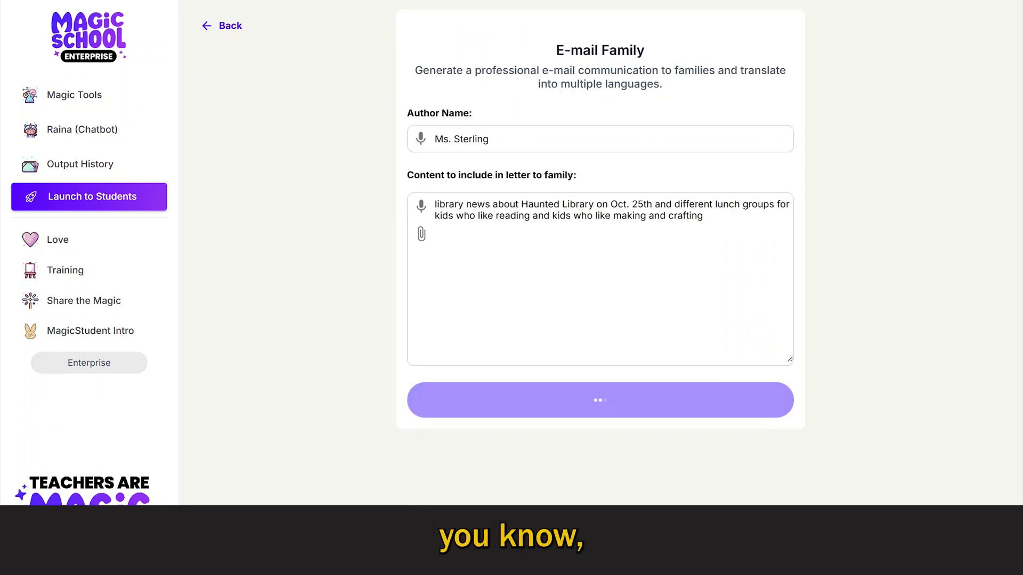